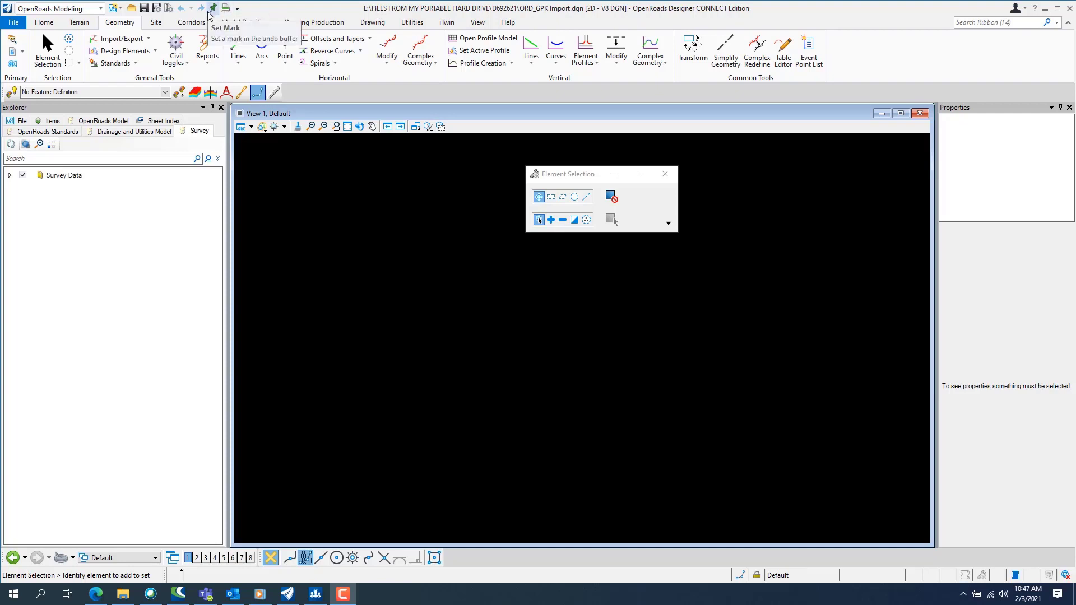
Step: Start Import Geometry from the Geometry tools and open jobi97.gpk from the GPK folder
click(84, 10)
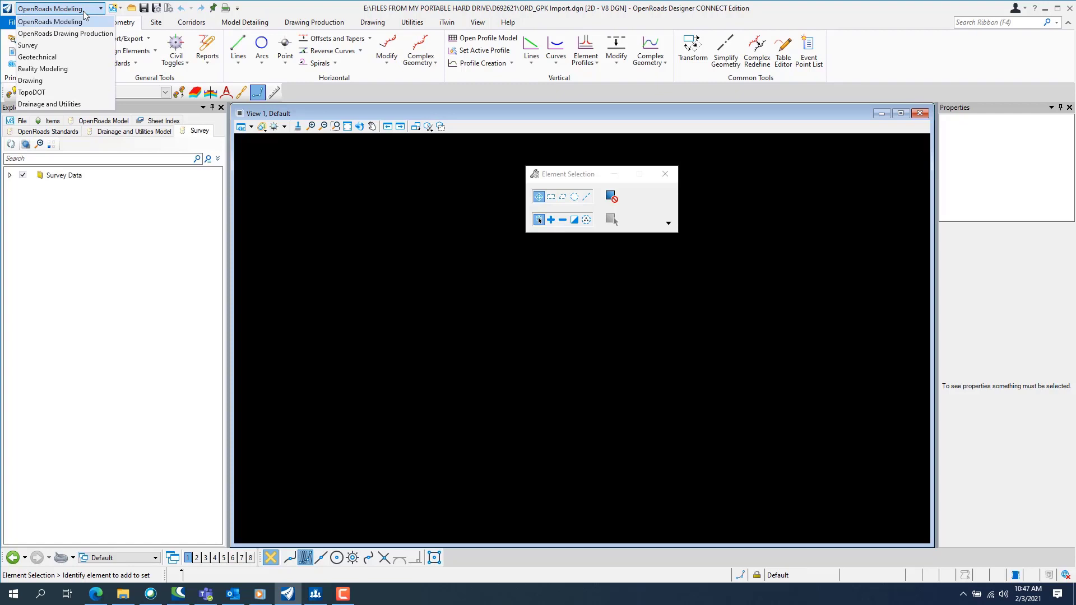
click(257, 11)
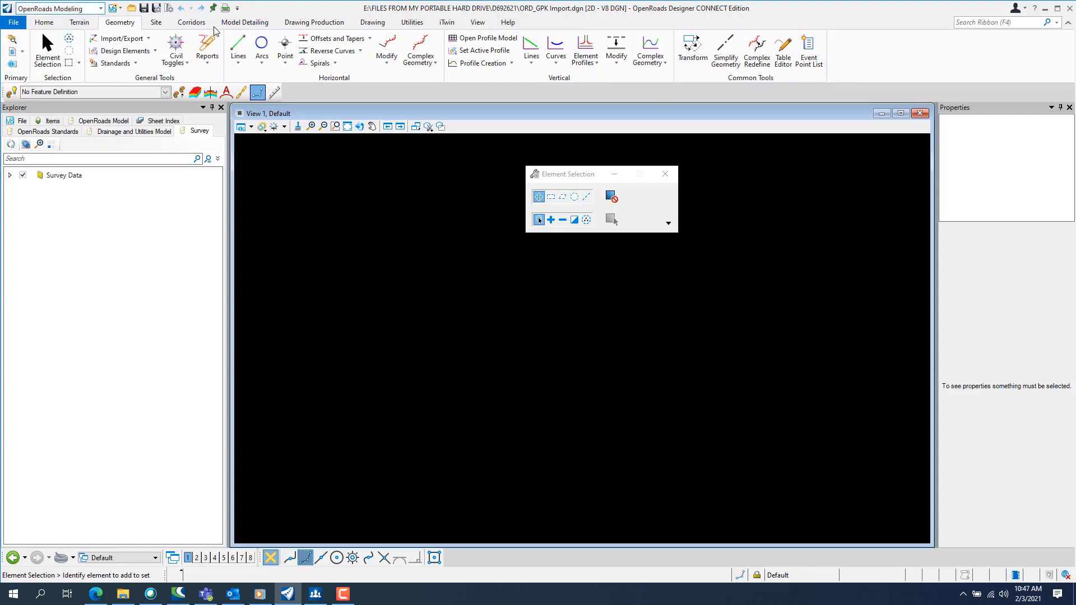
click(150, 41)
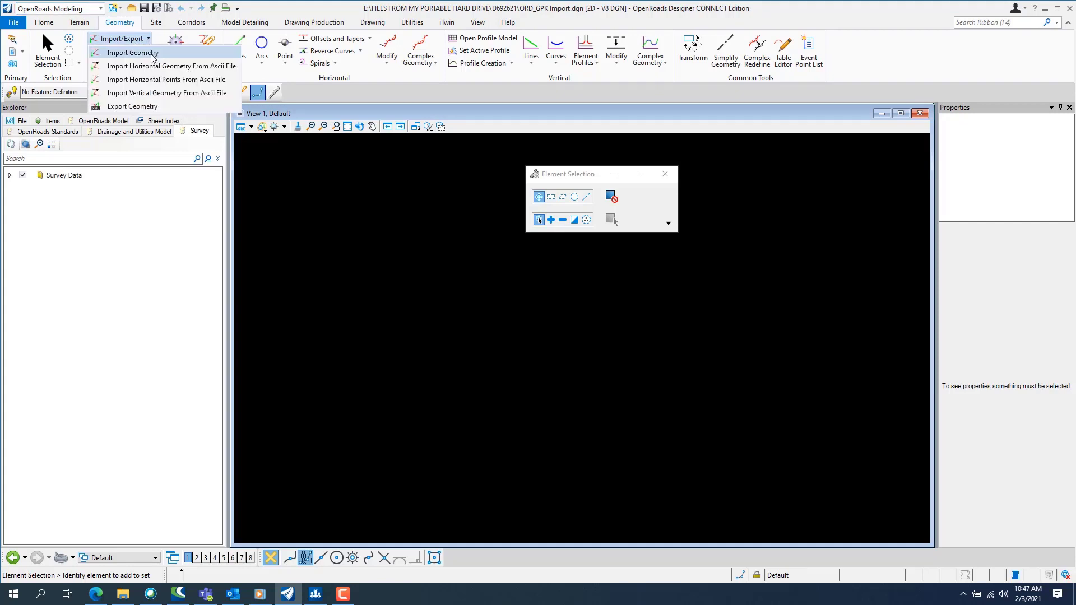
click(152, 56)
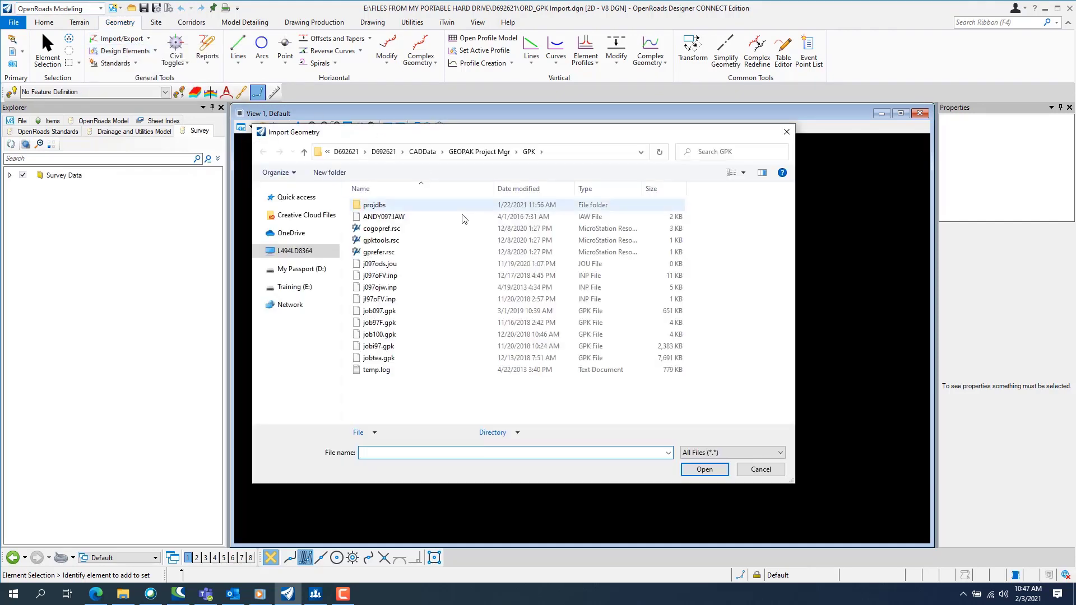
click(378, 347)
click(701, 471)
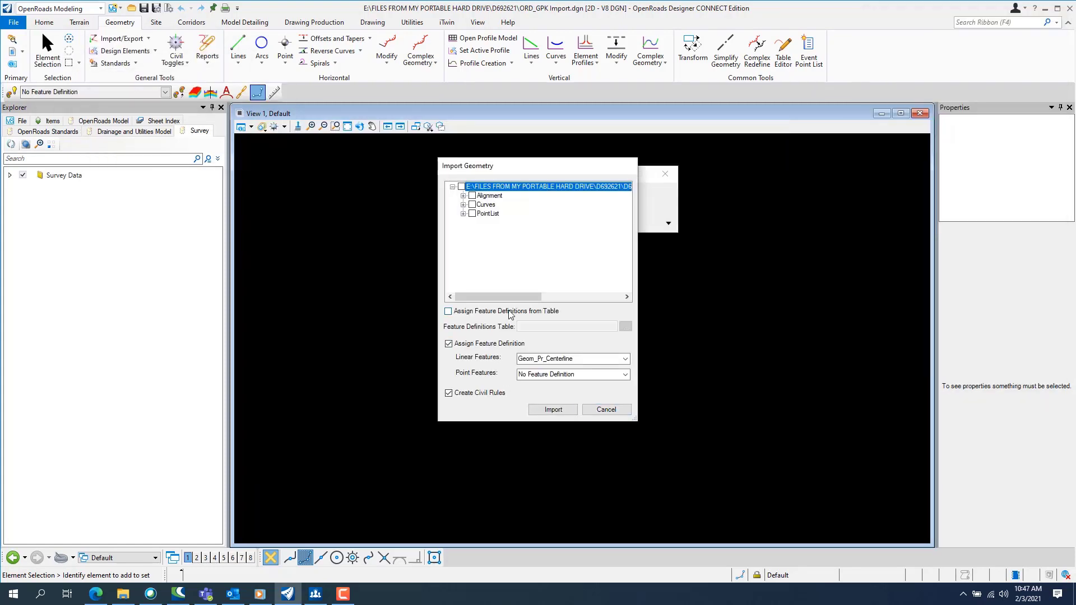
Step: Expand Alignment > NoFeature, inspect BRADMOOR's profiles, then collapse BRADMOOR again
click(463, 196)
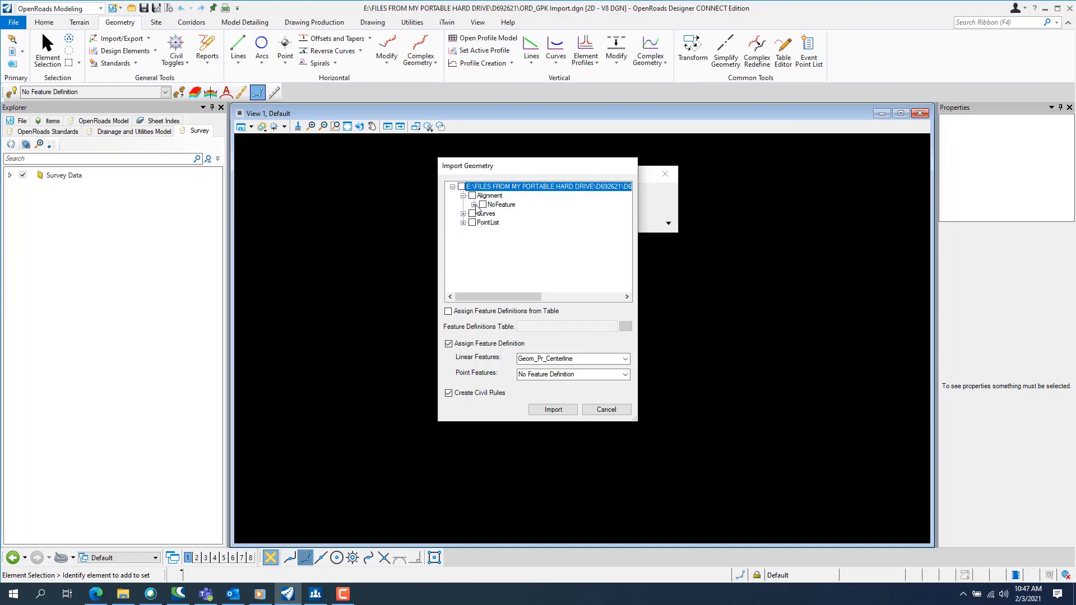
click(474, 205)
scroll(474, 206, up, 2)
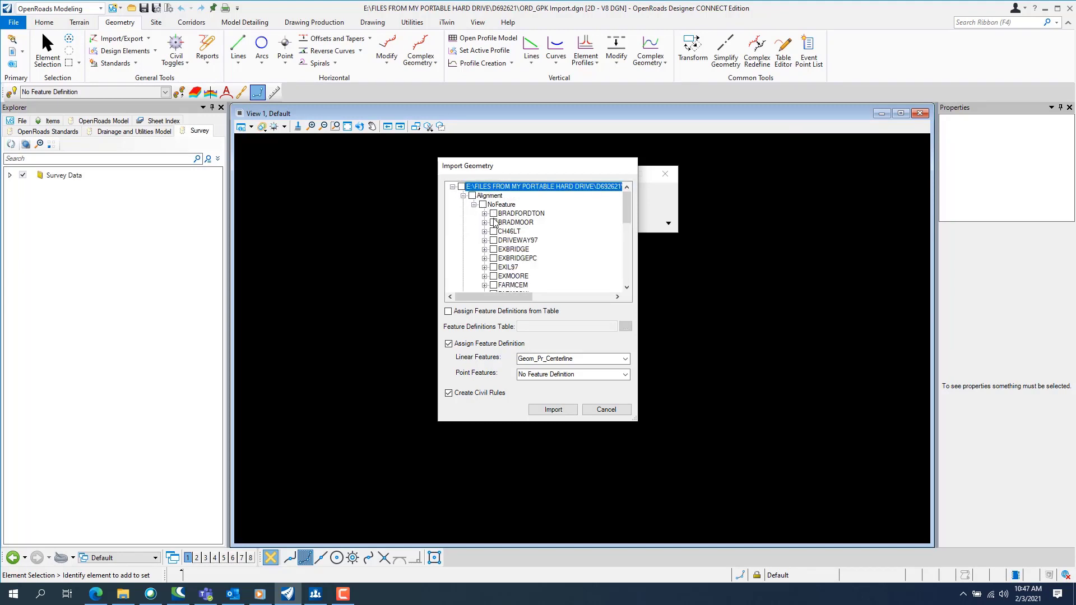
click(485, 223)
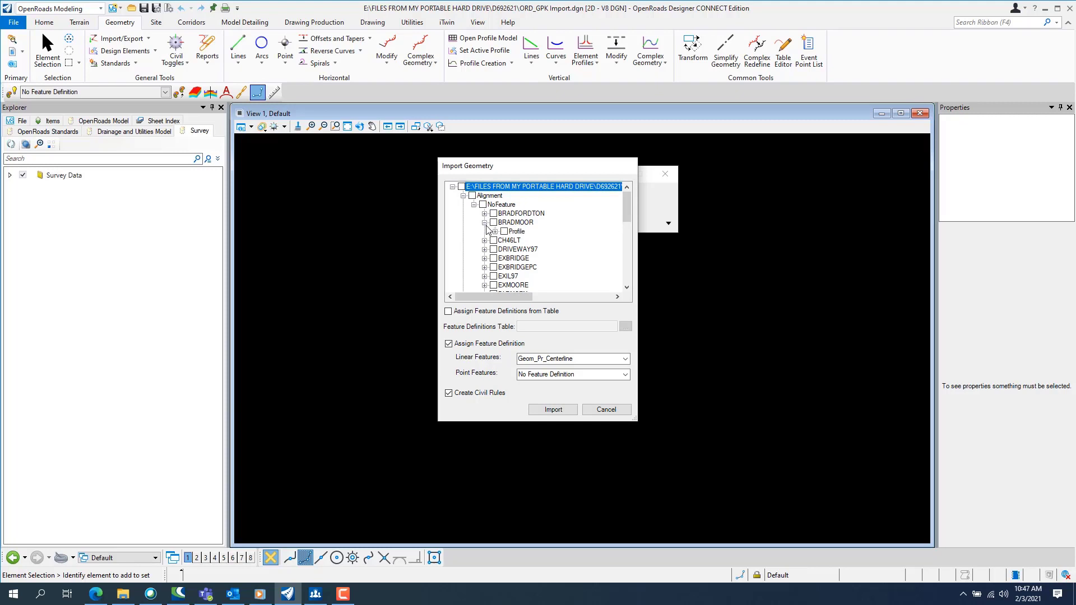
click(495, 232)
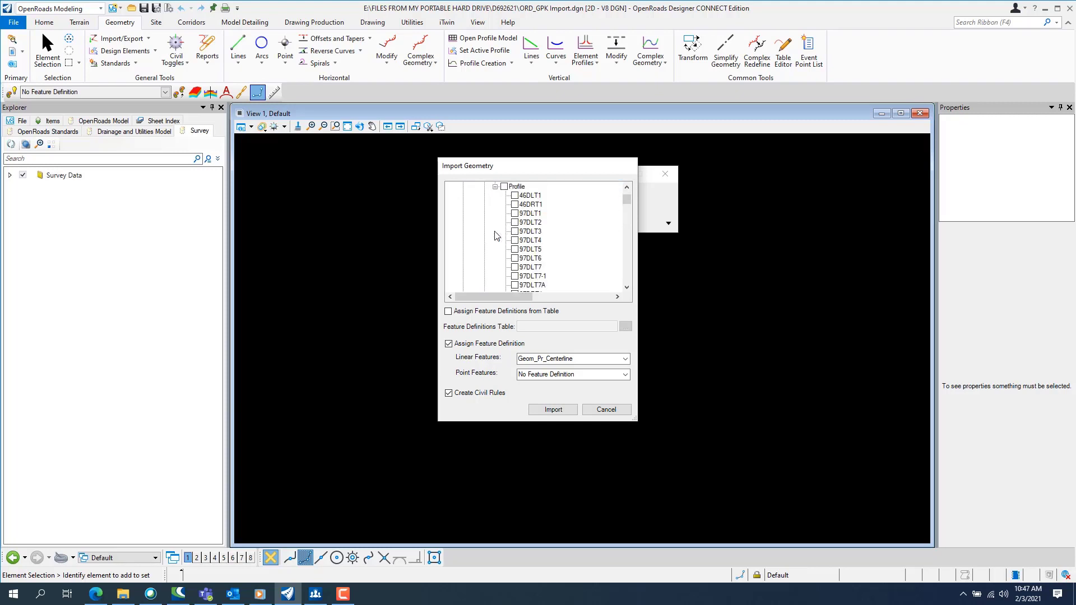
scroll(495, 235, up, 1)
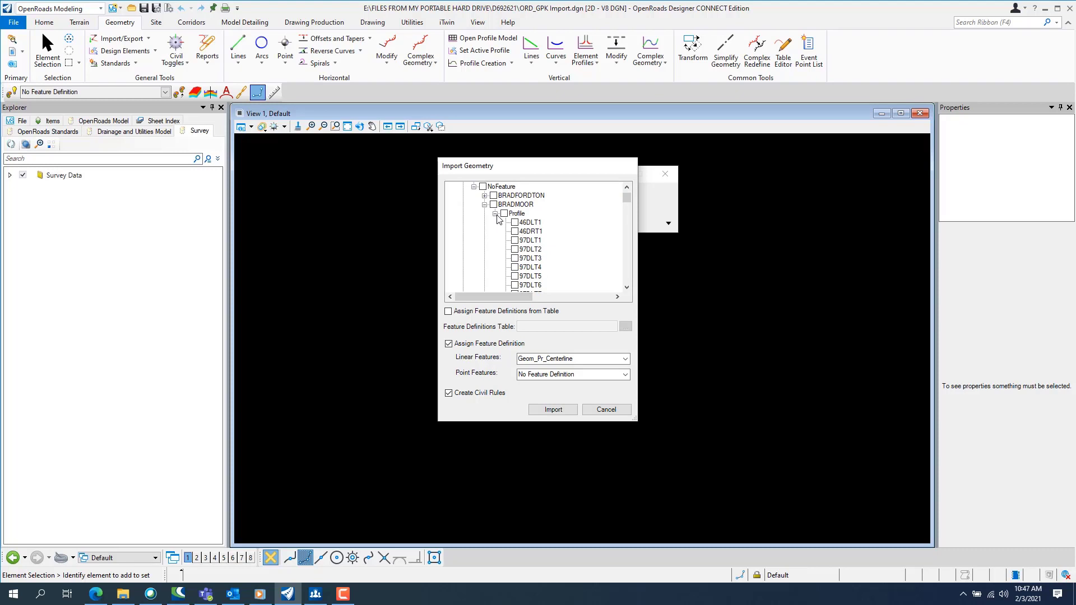
click(496, 214)
click(485, 206)
Step: Scroll the alignment list and inspect BRADFORDTON's profiles, then collapse it
scroll(480, 207, up, 1)
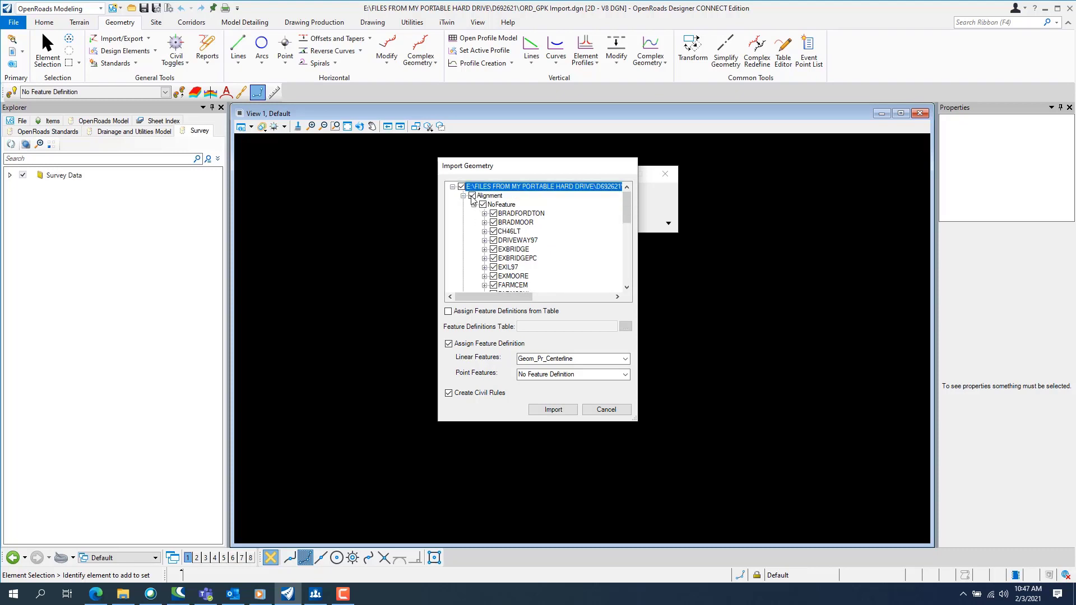
scroll(477, 212, down, 1)
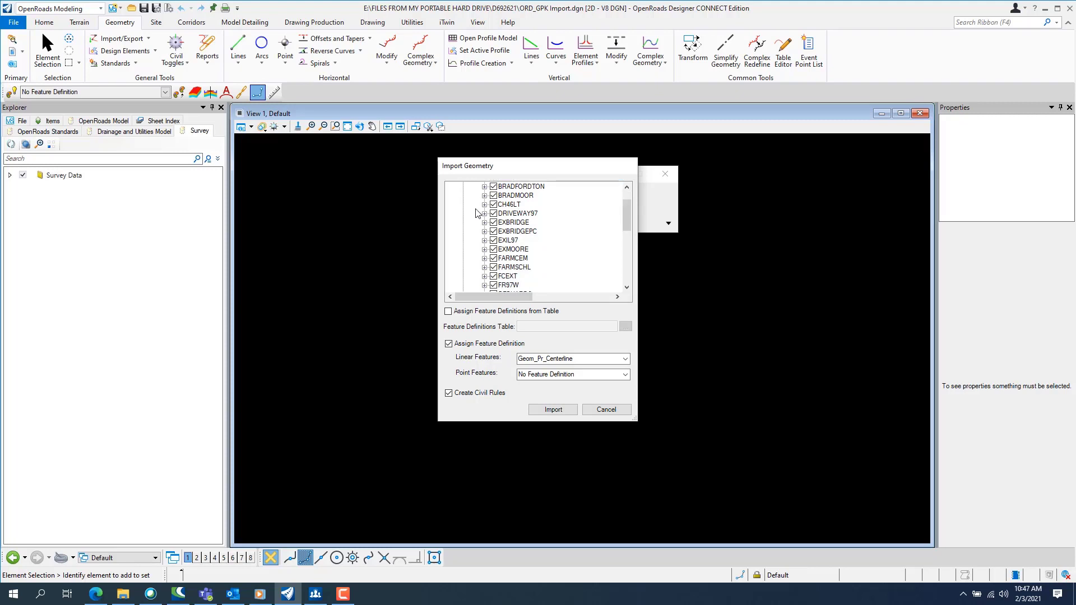
scroll(476, 213, down, 6)
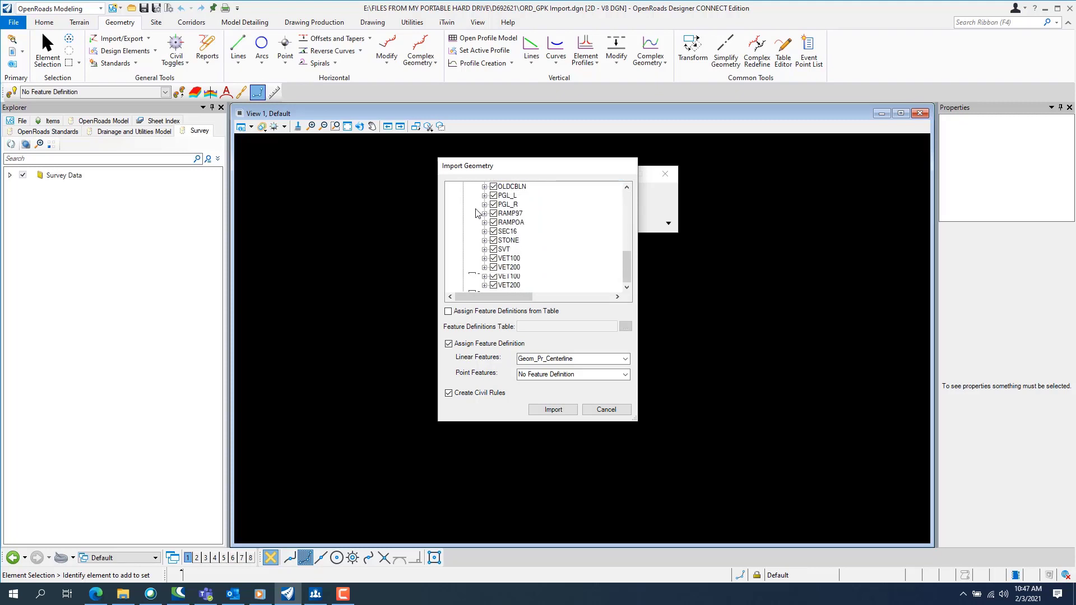
scroll(476, 213, up, 7)
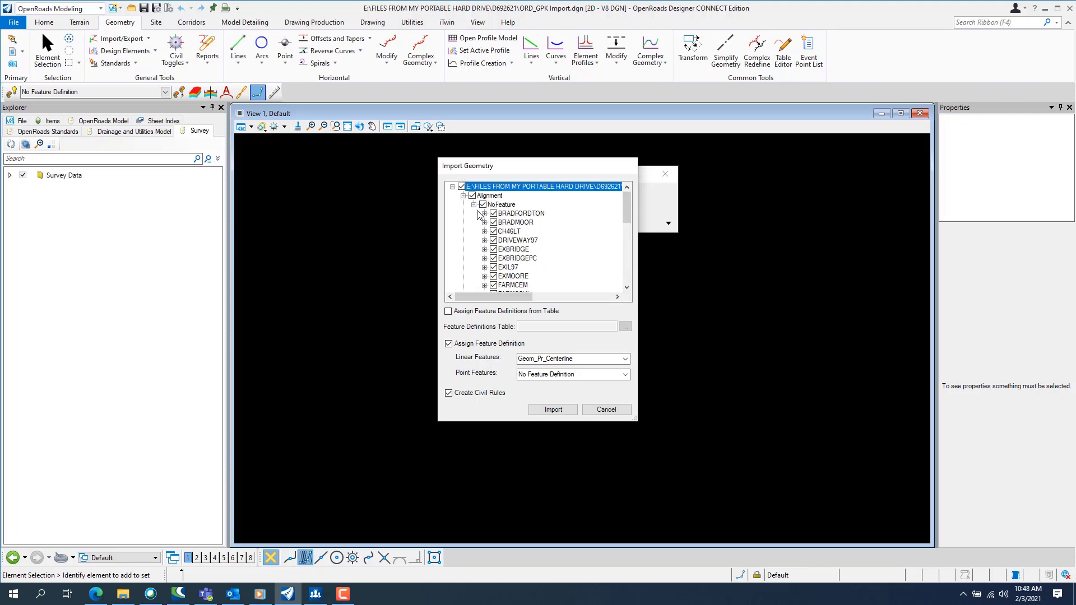
click(485, 214)
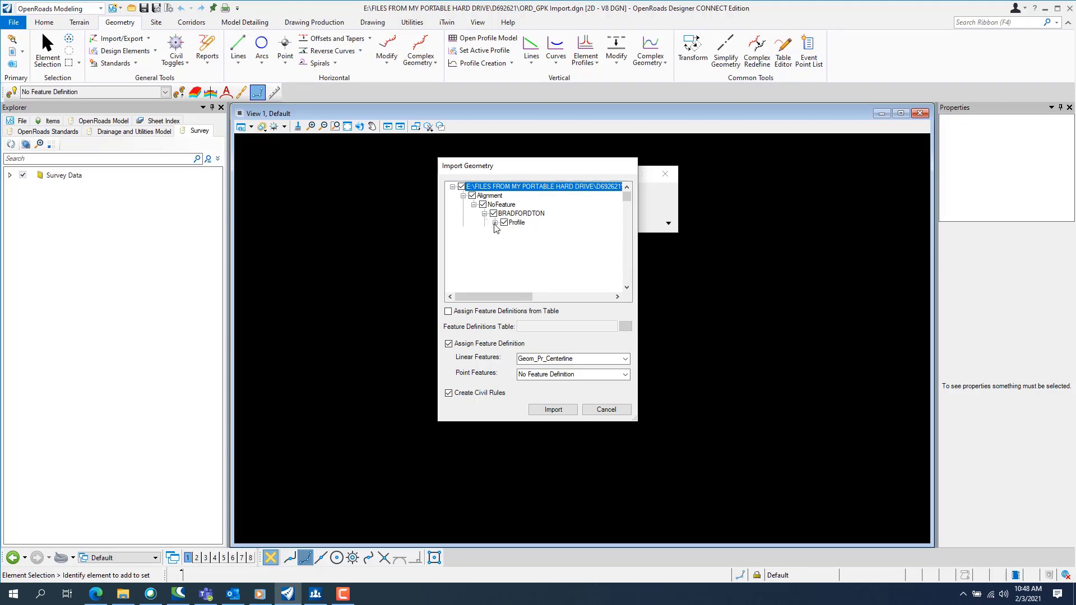
click(495, 223)
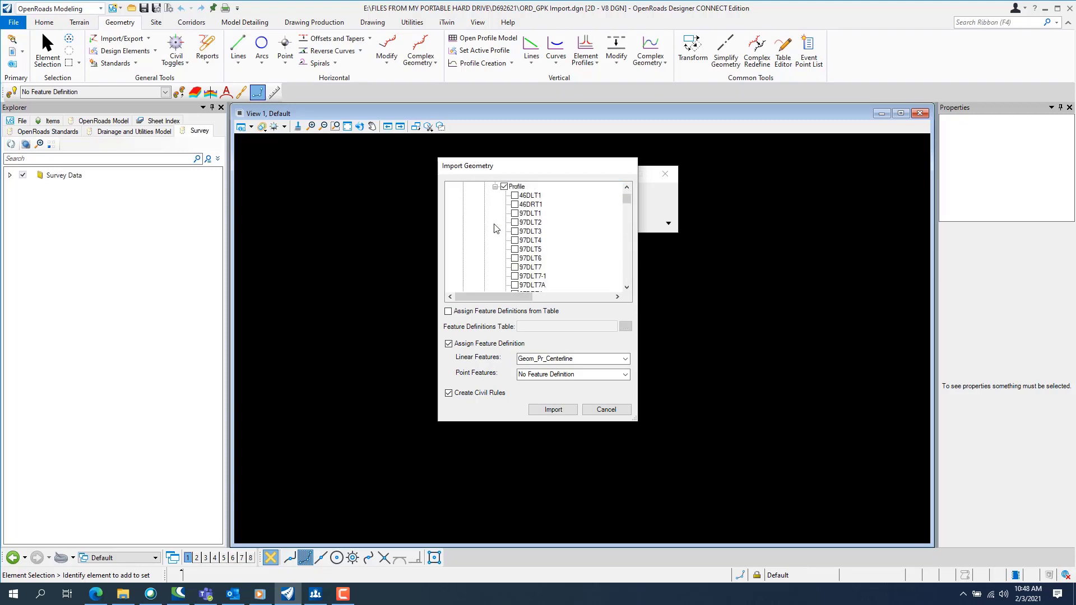
scroll(491, 224, up, 2)
click(485, 213)
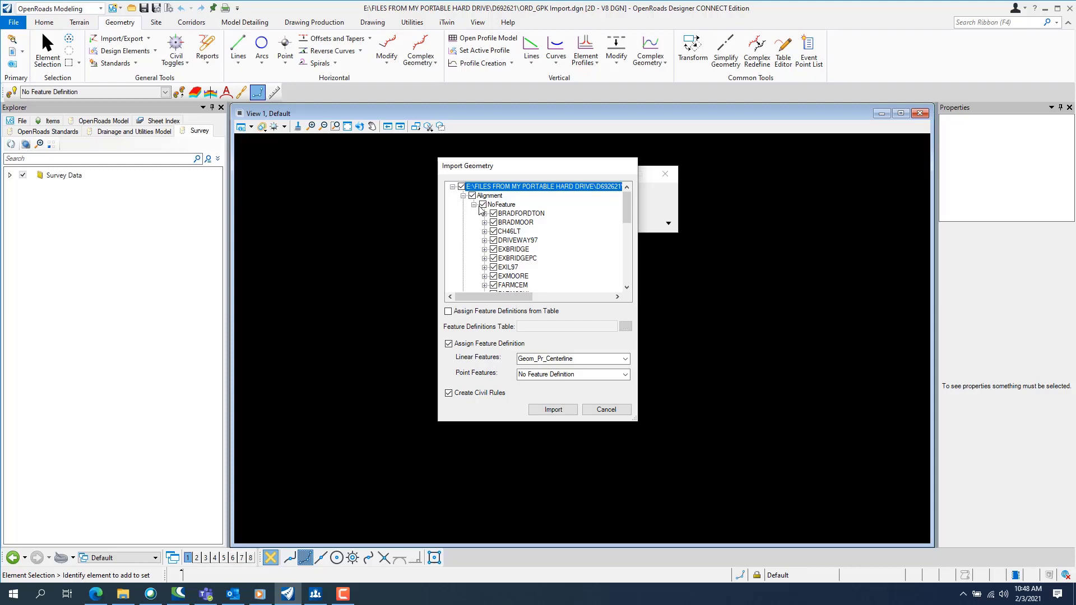
Step: Clear the import checkmarks from every alignment under NoFeature
click(473, 206)
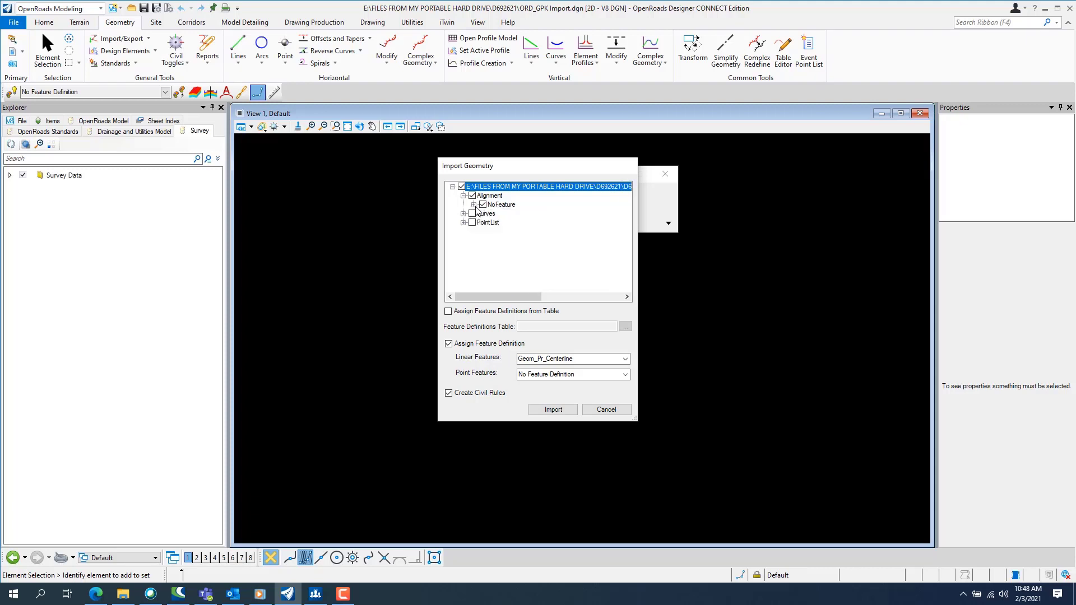
click(474, 205)
click(482, 204)
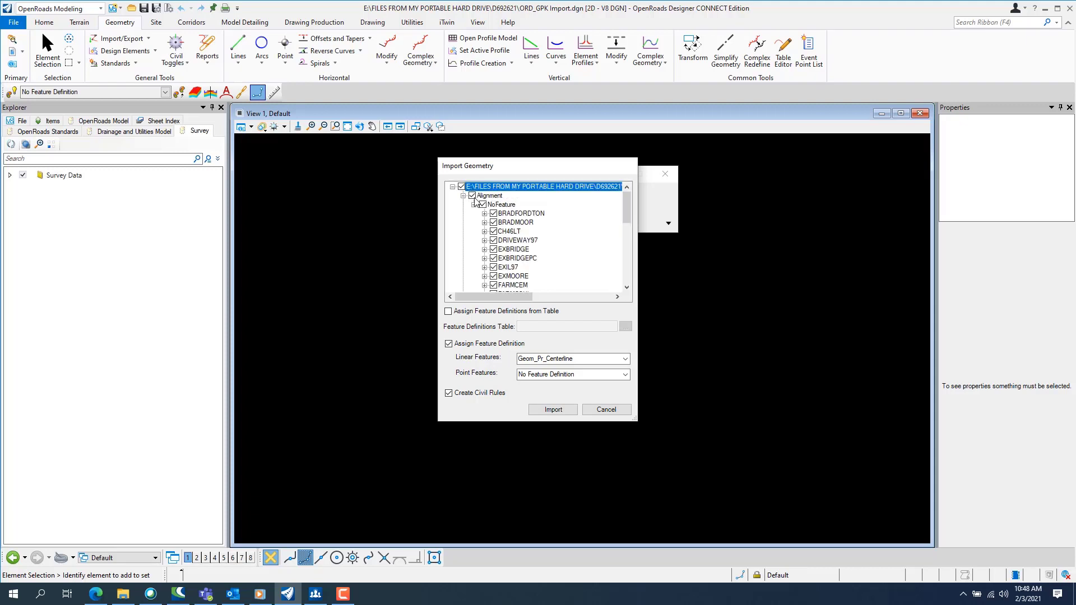
Step: Expand EXIL97 and mark its profile for import, then review the rest of the list
scroll(478, 213, down, 1)
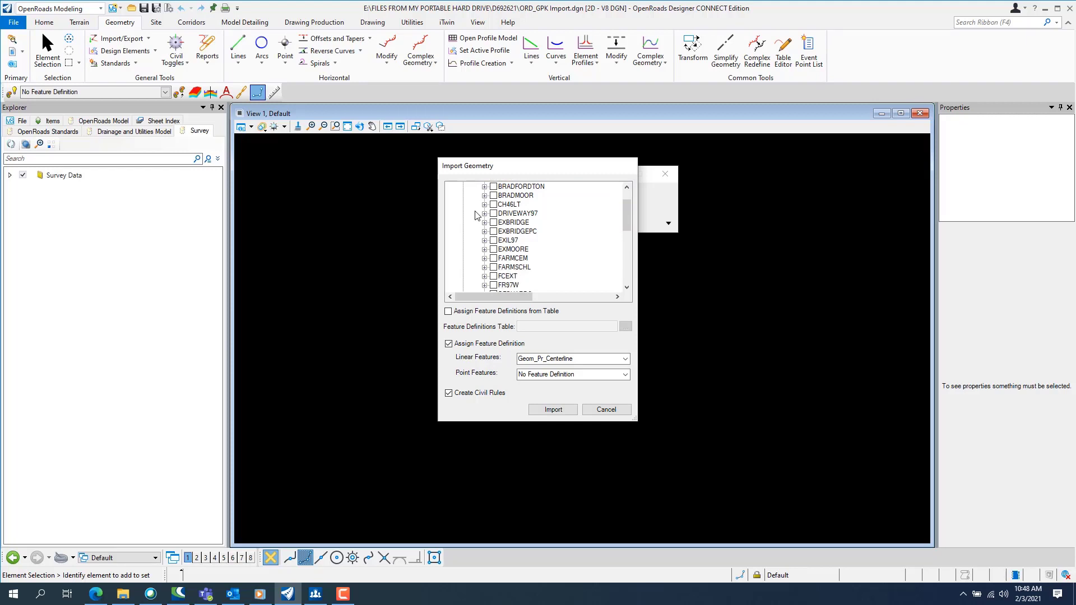
click(485, 241)
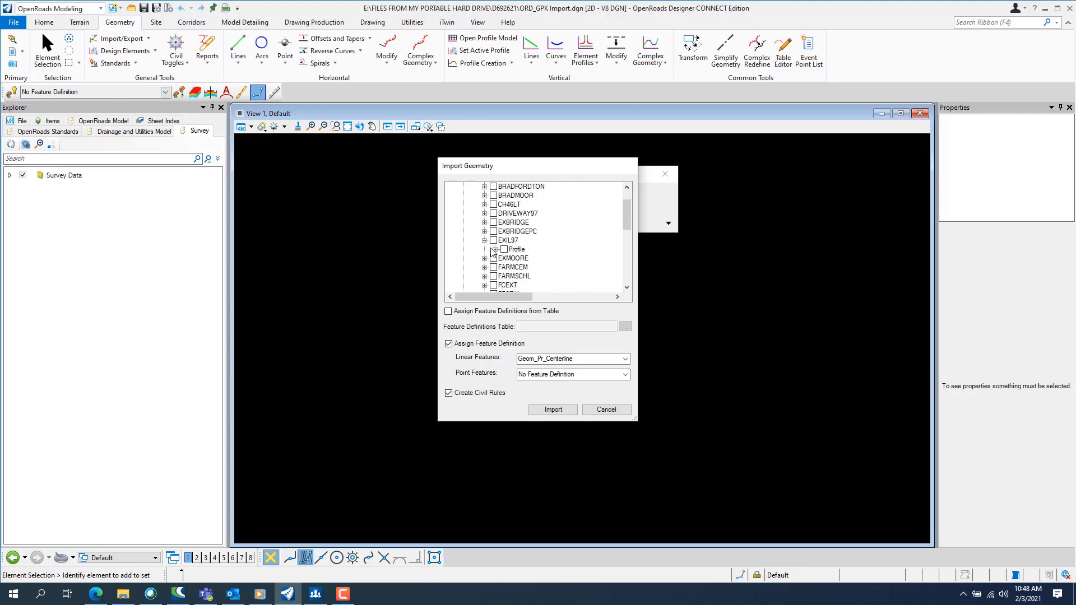
click(495, 250)
scroll(501, 247, up, 2)
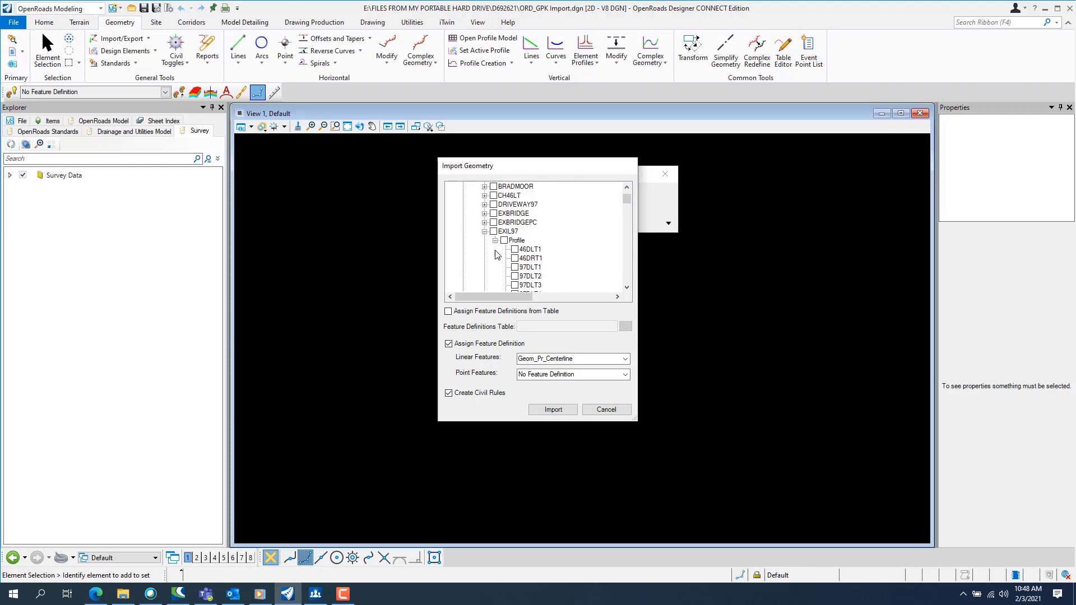
click(504, 241)
scroll(504, 250, down, 4)
scroll(507, 252, down, 4)
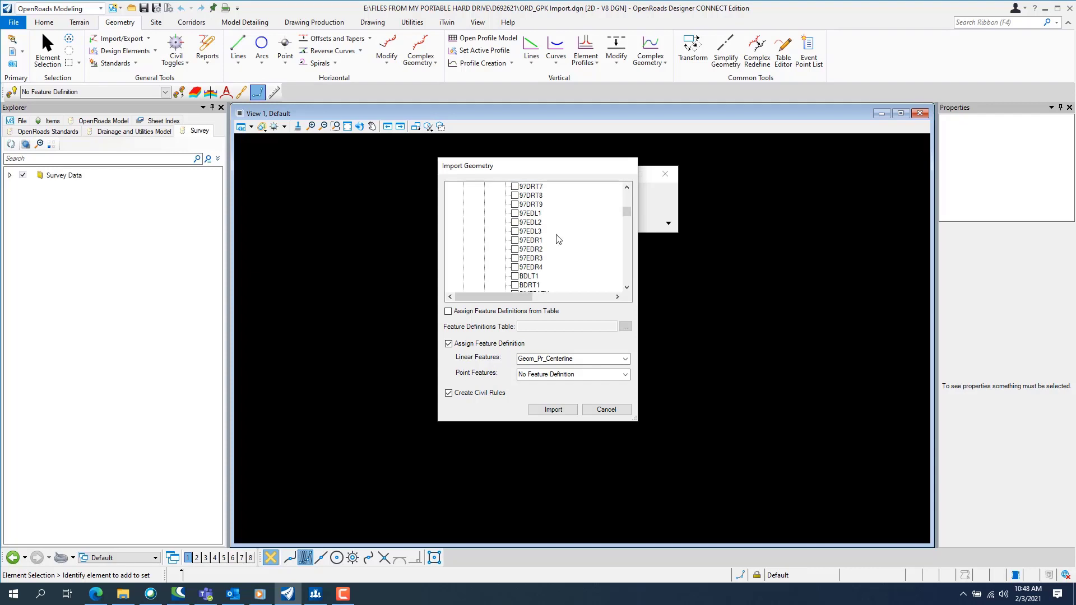
scroll(551, 247, down, 1)
scroll(551, 247, down, 4)
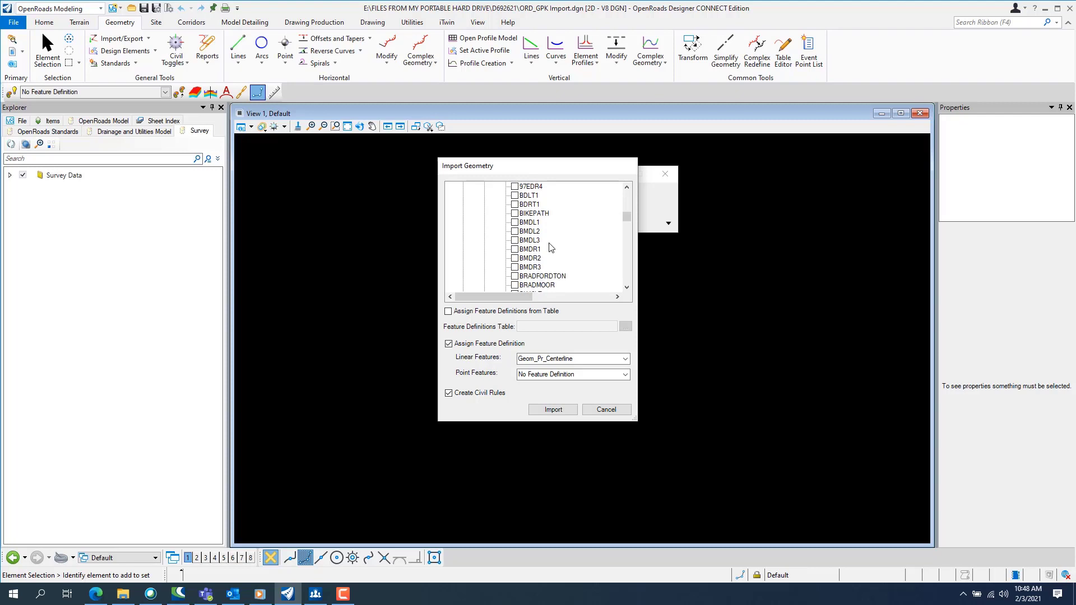
scroll(551, 248, down, 3)
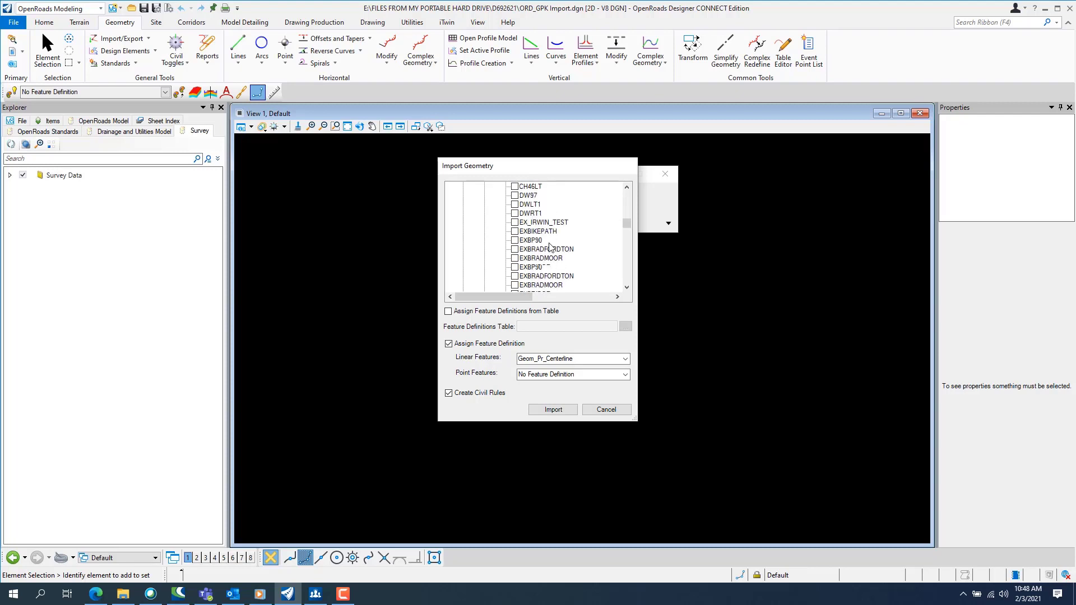
scroll(551, 246, down, 1)
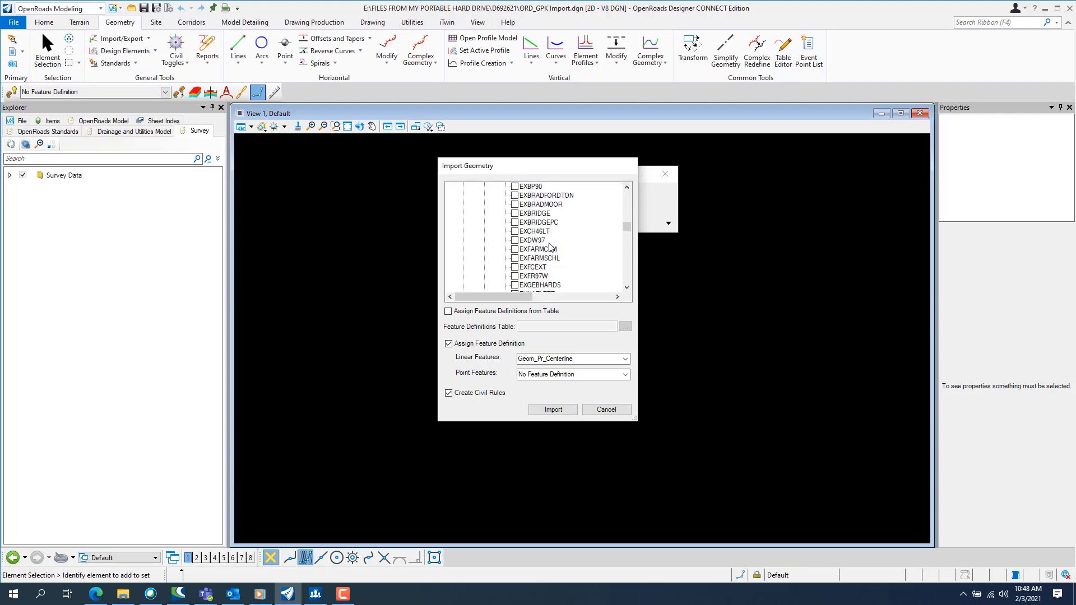
scroll(544, 247, down, 1)
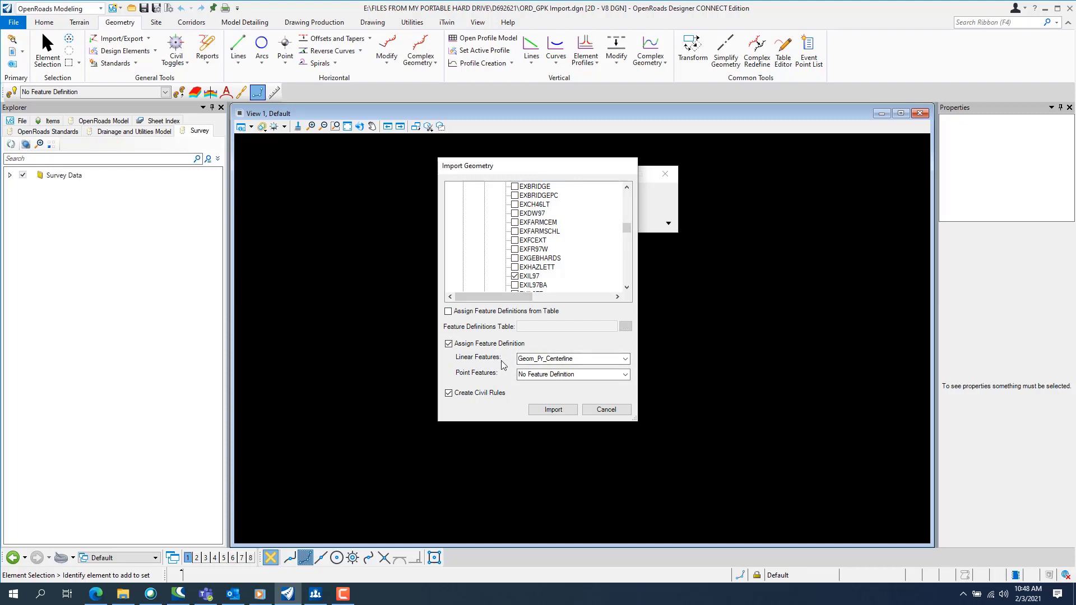
Step: Import EXIL97 with Geom_Ex_Centerline as linear feature definition and civil rules on
click(626, 359)
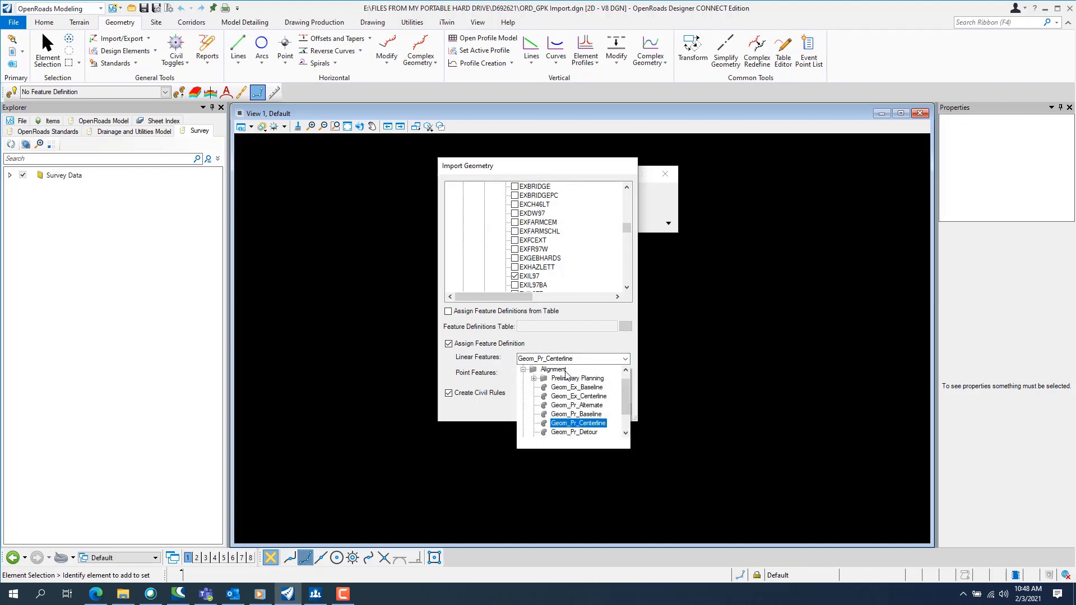
click(583, 397)
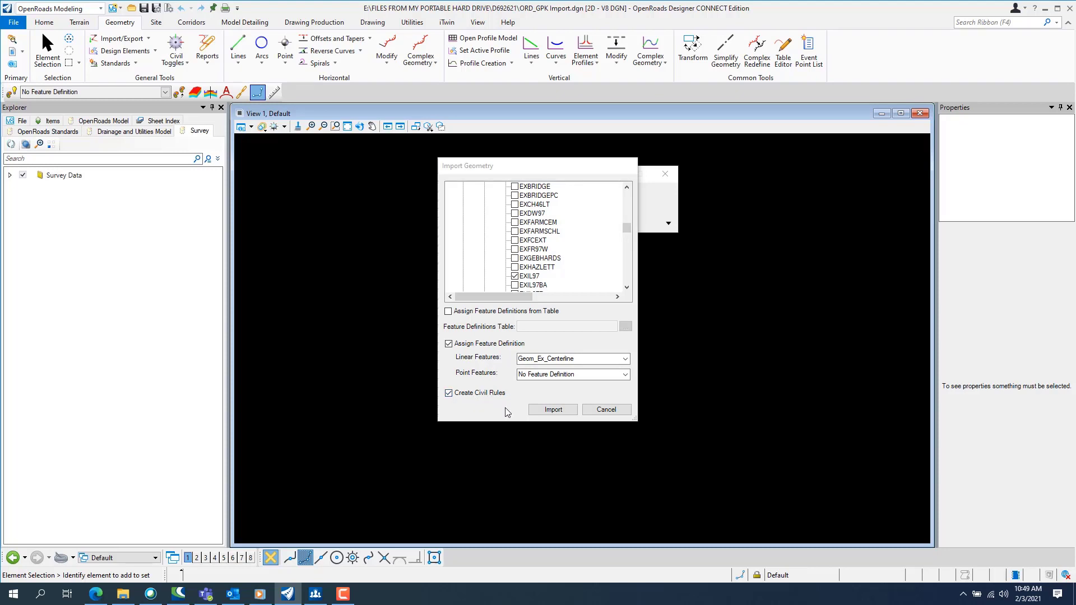
click(549, 413)
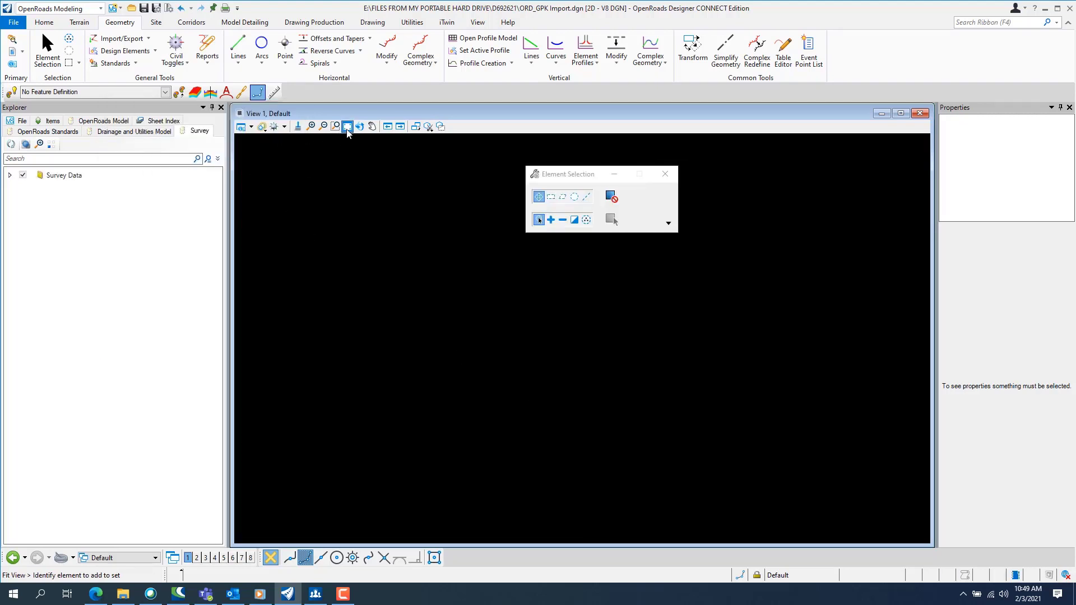
Step: Fit View 1 to all files so the whole EXIL97 alignment is visible
click(347, 127)
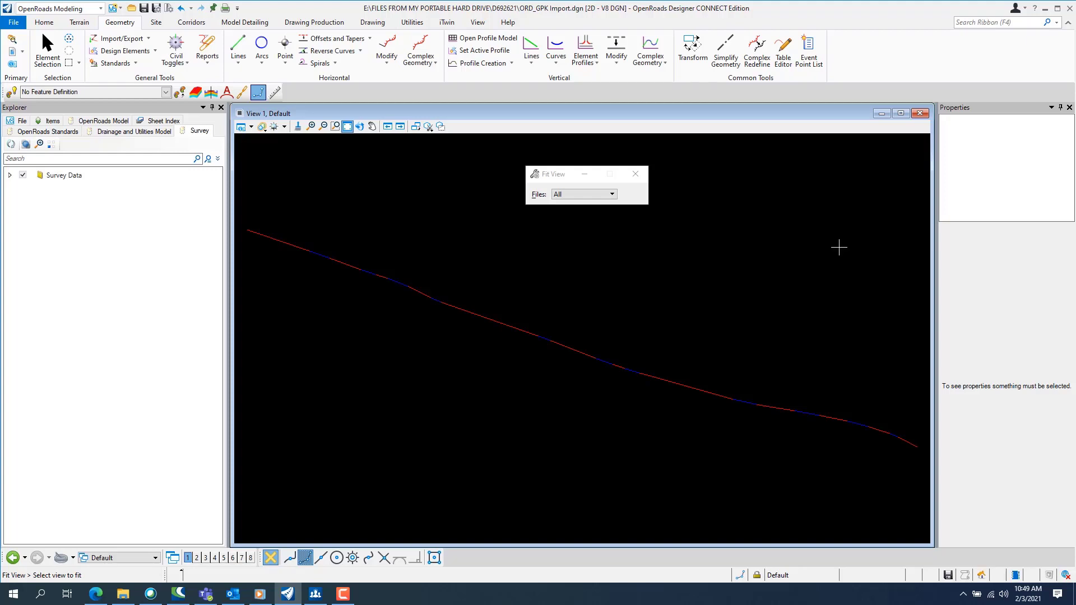
scroll(429, 230, up, 2)
scroll(429, 230, up, 2)
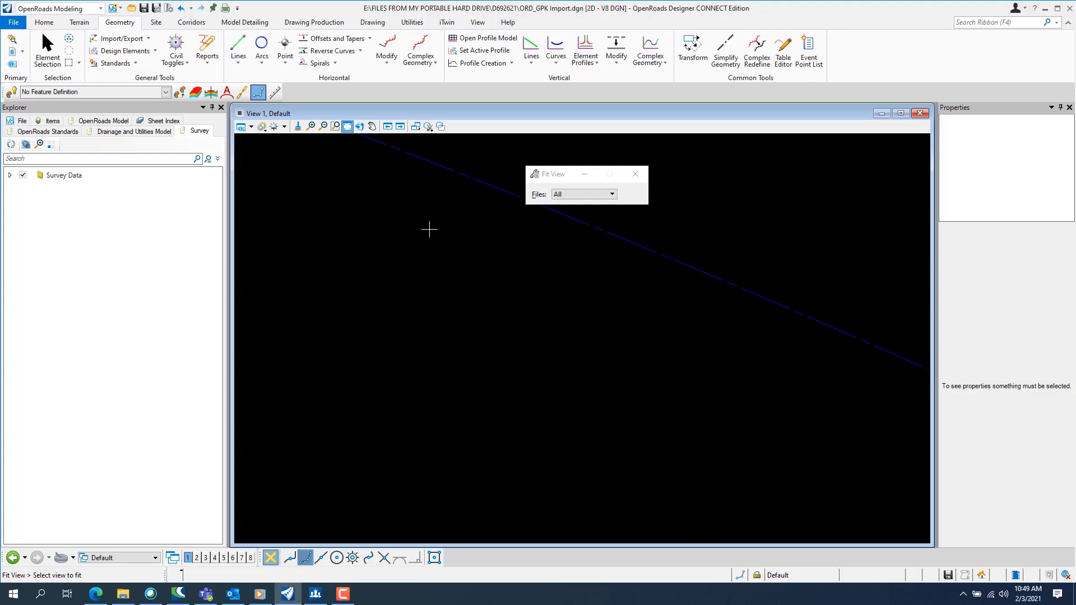
scroll(776, 411, down, 3)
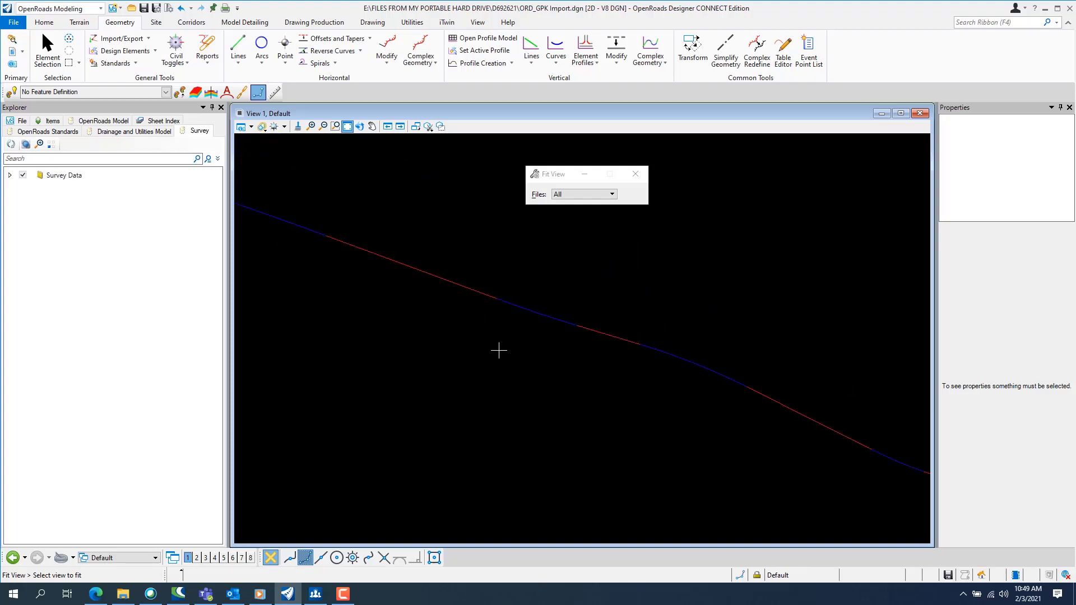
scroll(644, 381, down, 2)
scroll(486, 345, up, 1)
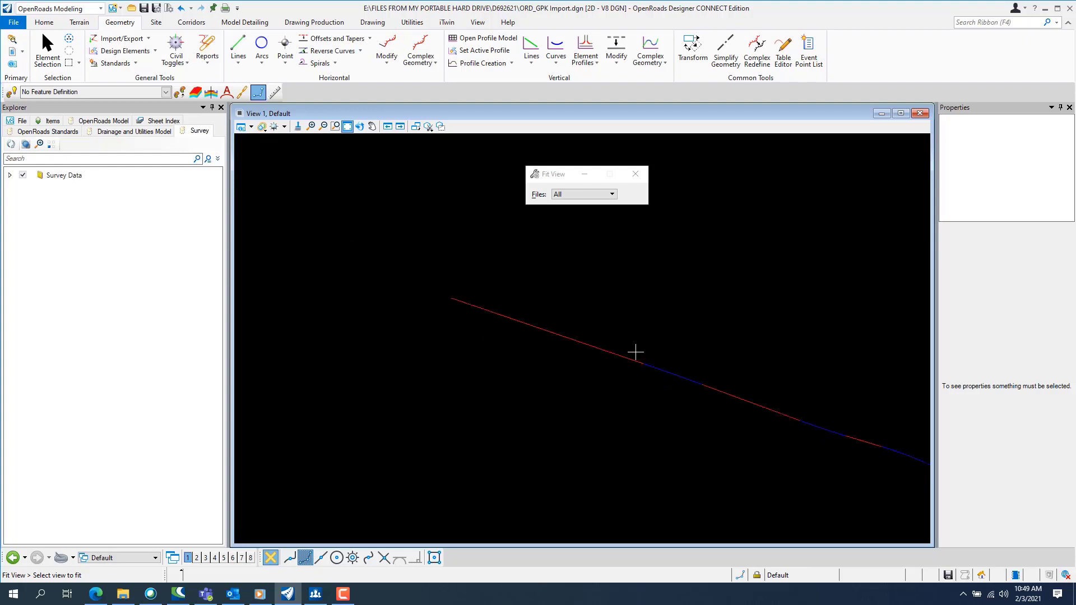
scroll(635, 352, down, 1)
scroll(625, 355, up, 1)
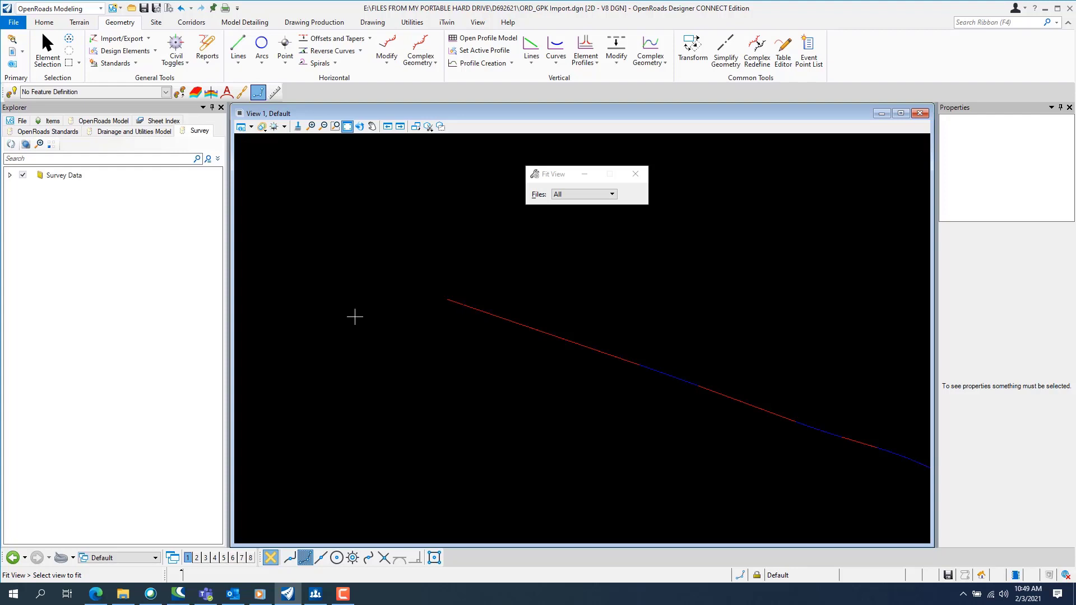
click(313, 289)
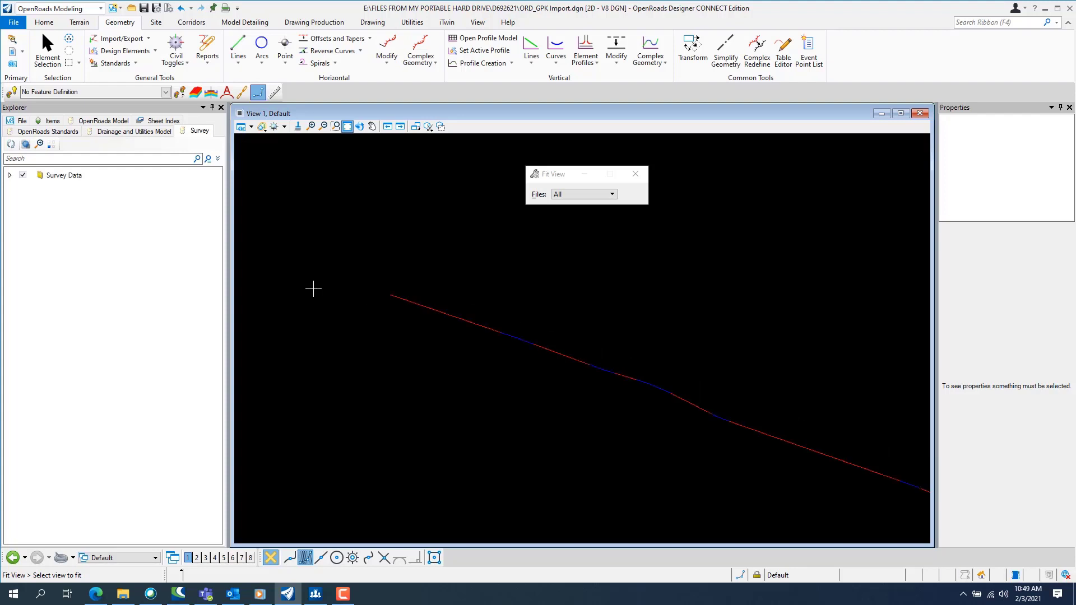
click(294, 269)
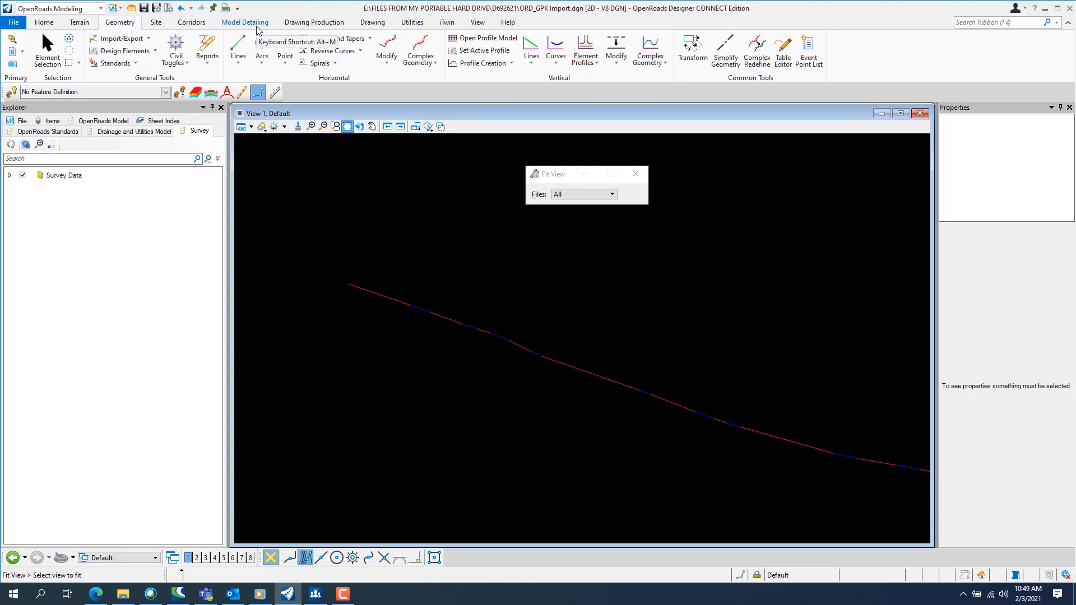
Step: Apply Element Annotation to the EXIL97 alignment, adding station labels 585+00, 586, 587
click(334, 25)
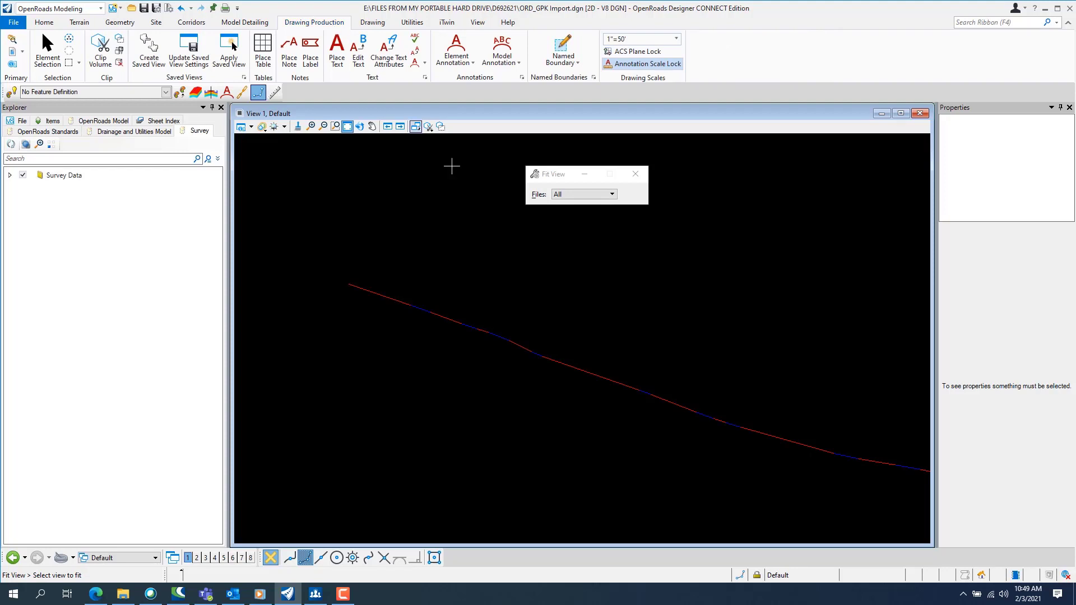
click(457, 48)
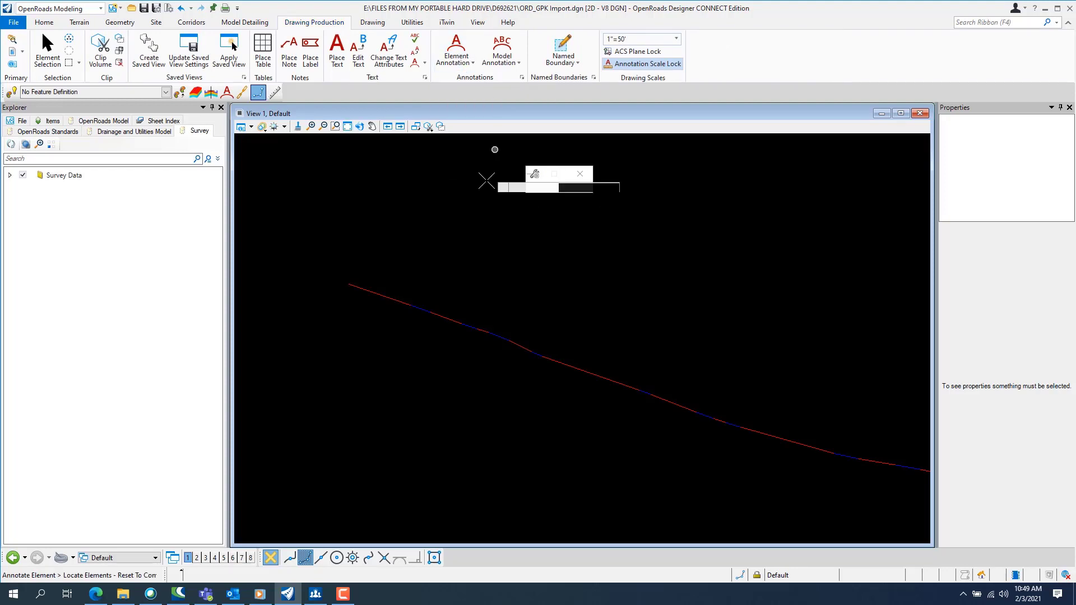
click(394, 295)
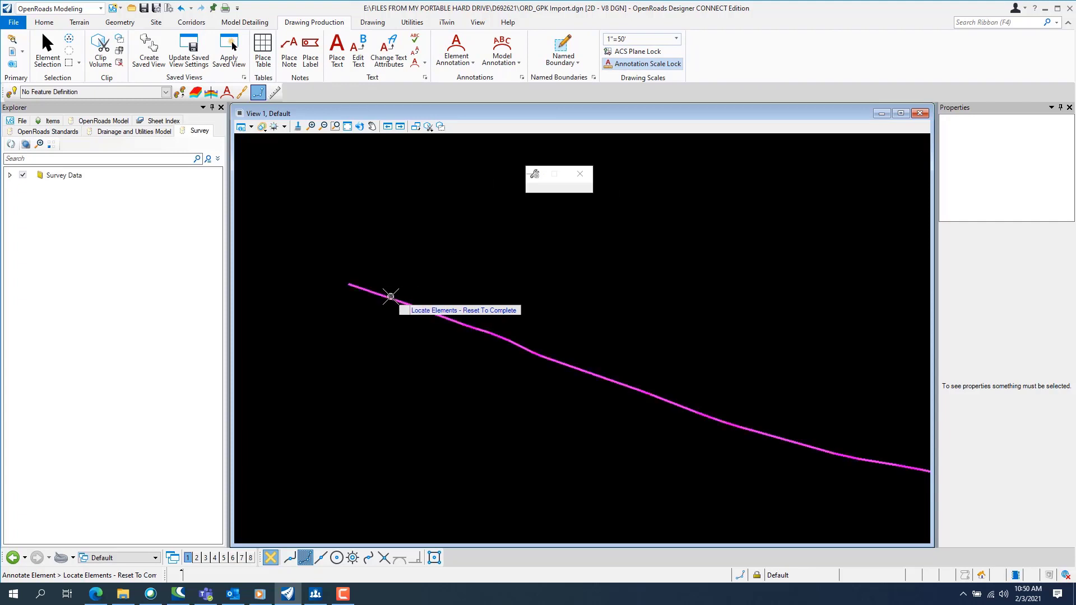
right_click(411, 240)
click(407, 244)
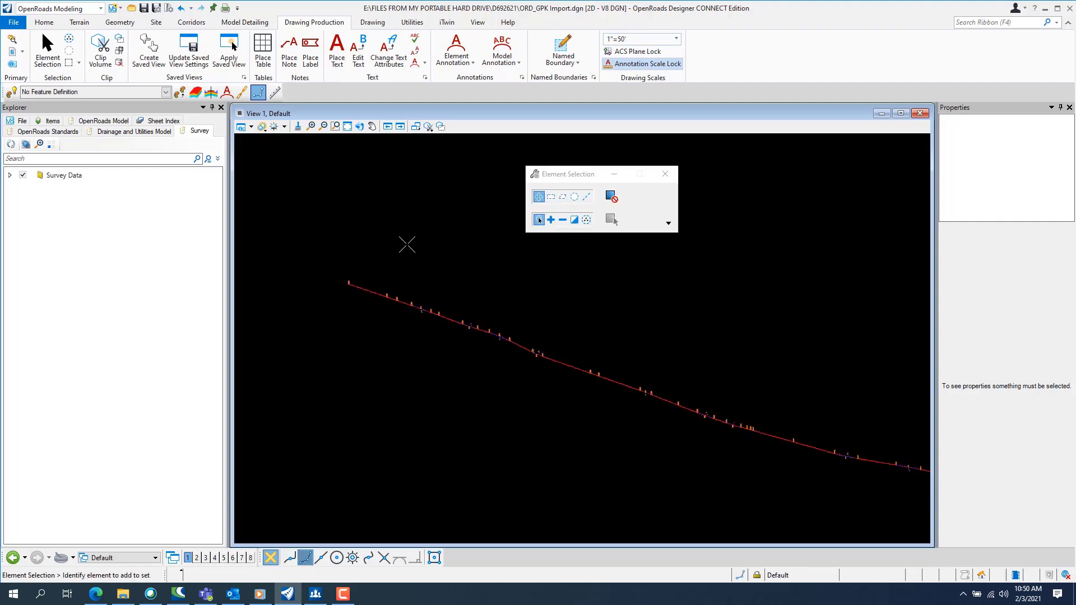
scroll(410, 306, up, 2)
scroll(419, 309, up, 2)
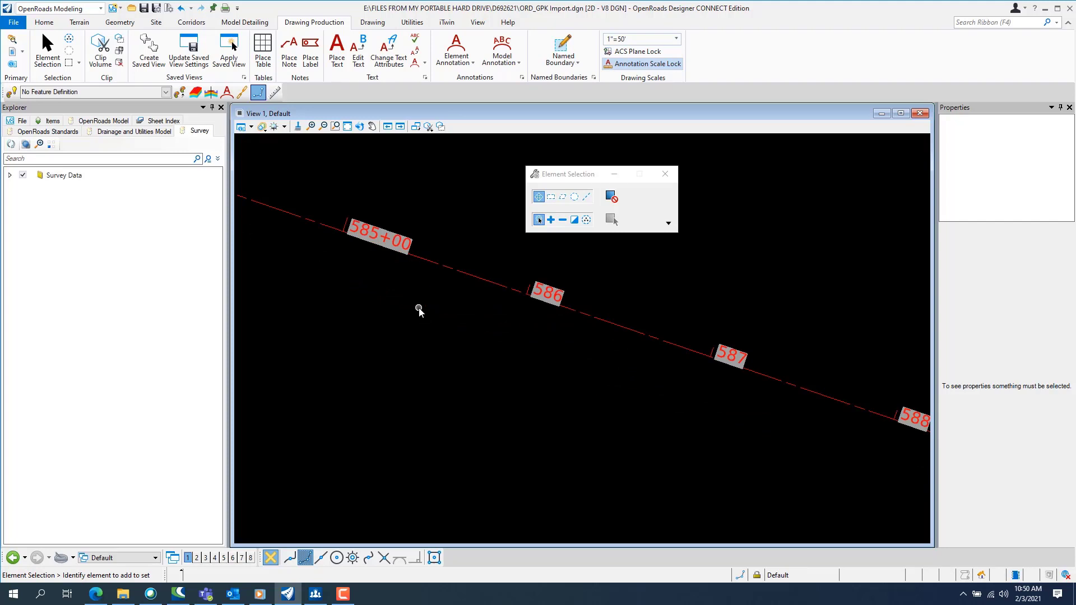
click(16, 23)
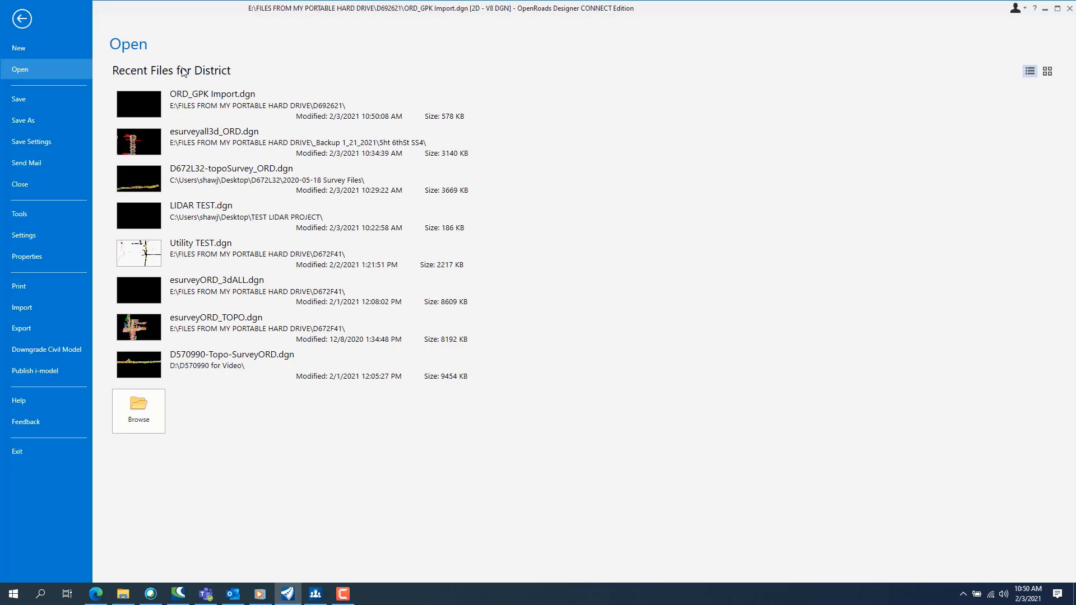
click(22, 20)
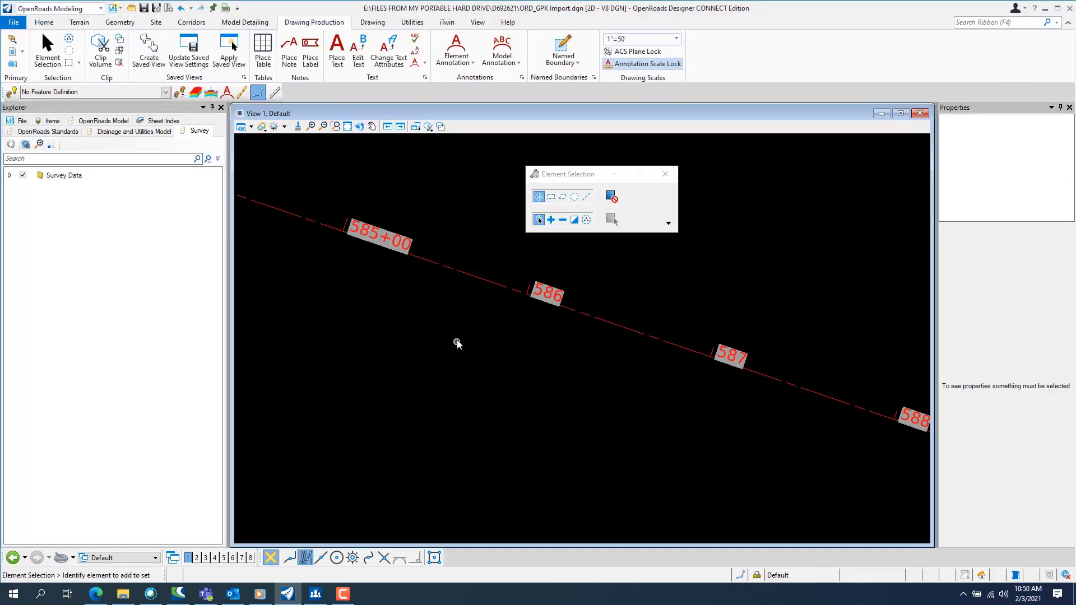
scroll(456, 343, down, 3)
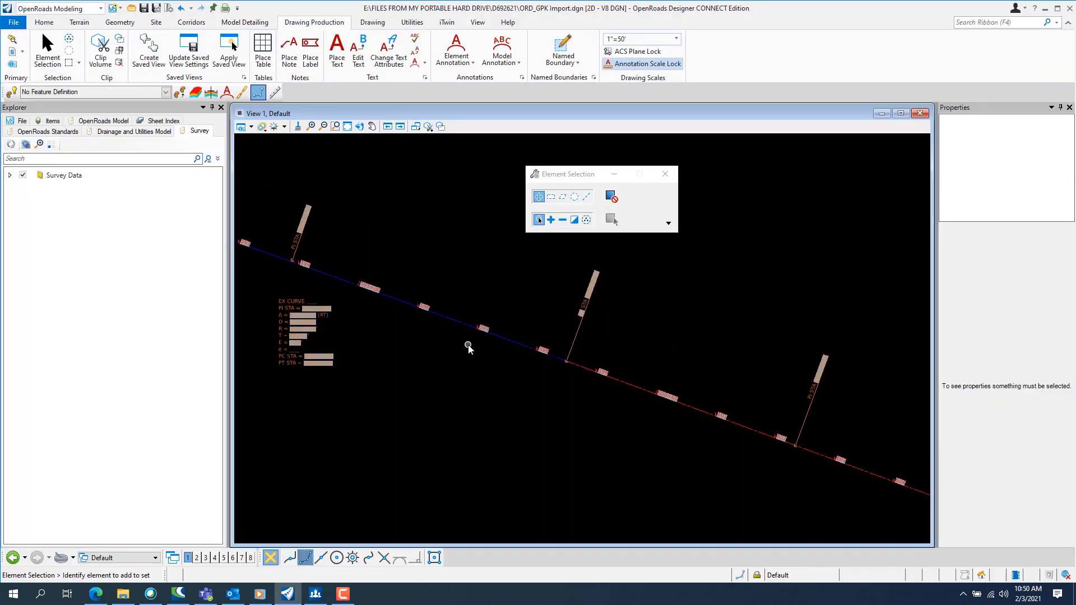
scroll(469, 345, down, 3)
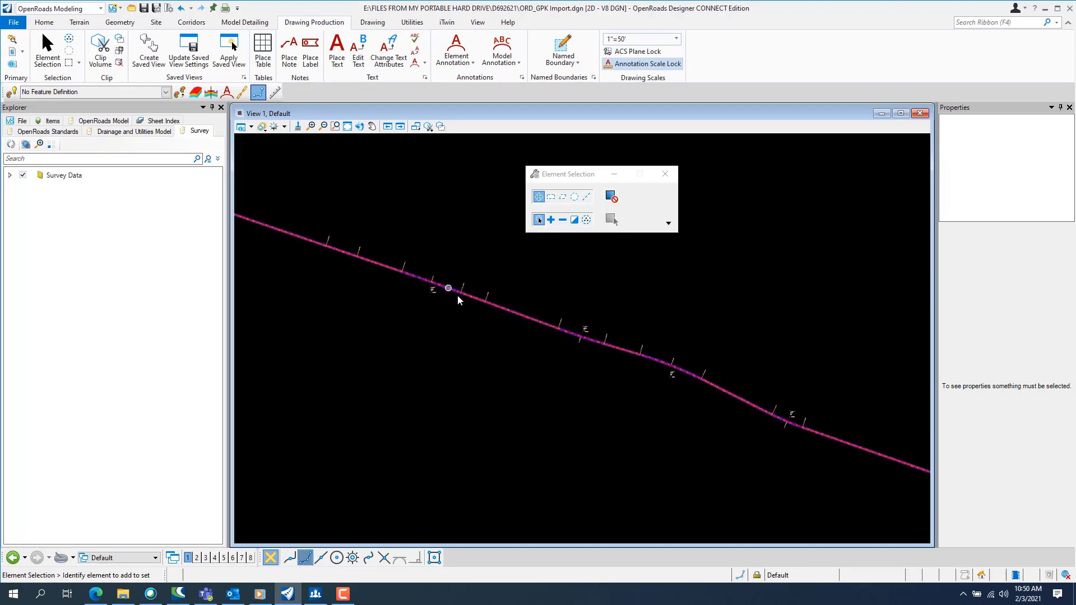
scroll(704, 376, up, 5)
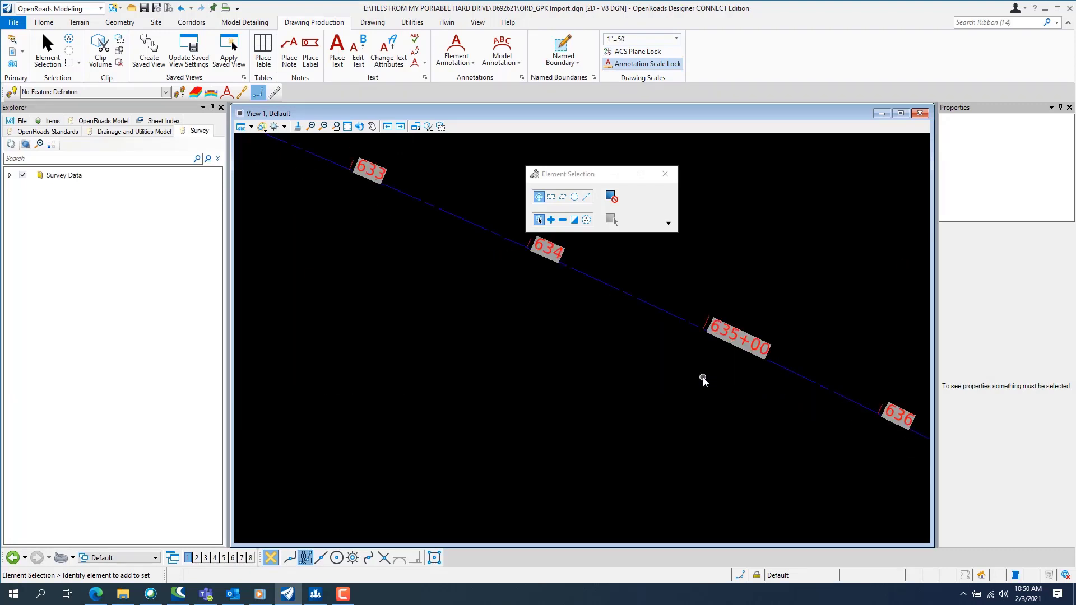
scroll(703, 377, down, 5)
scroll(432, 364, up, 5)
scroll(614, 388, down, 5)
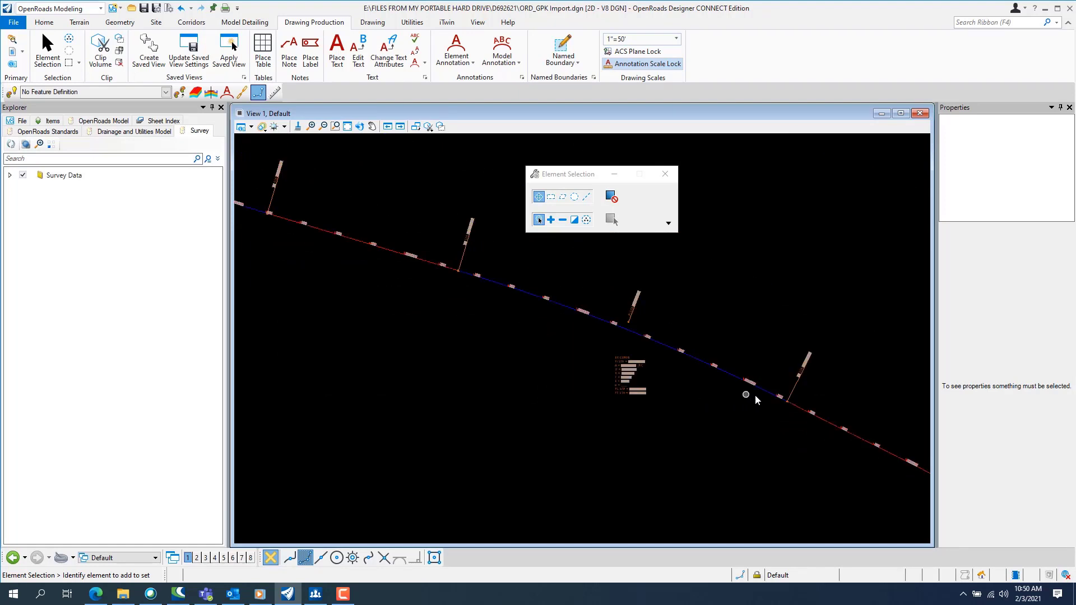
scroll(729, 392, down, 3)
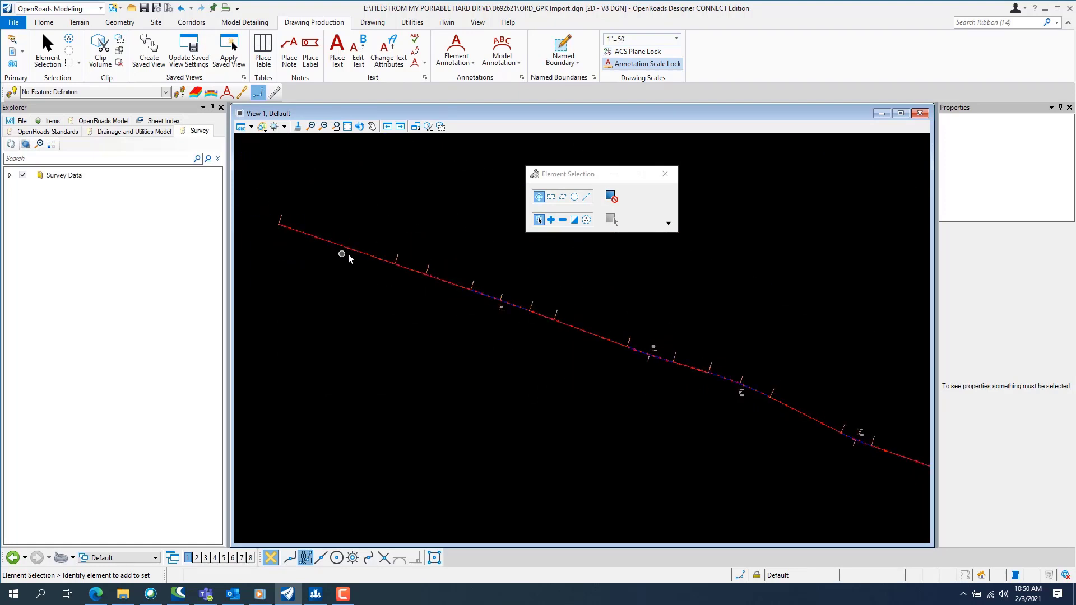
scroll(313, 236, up, 3)
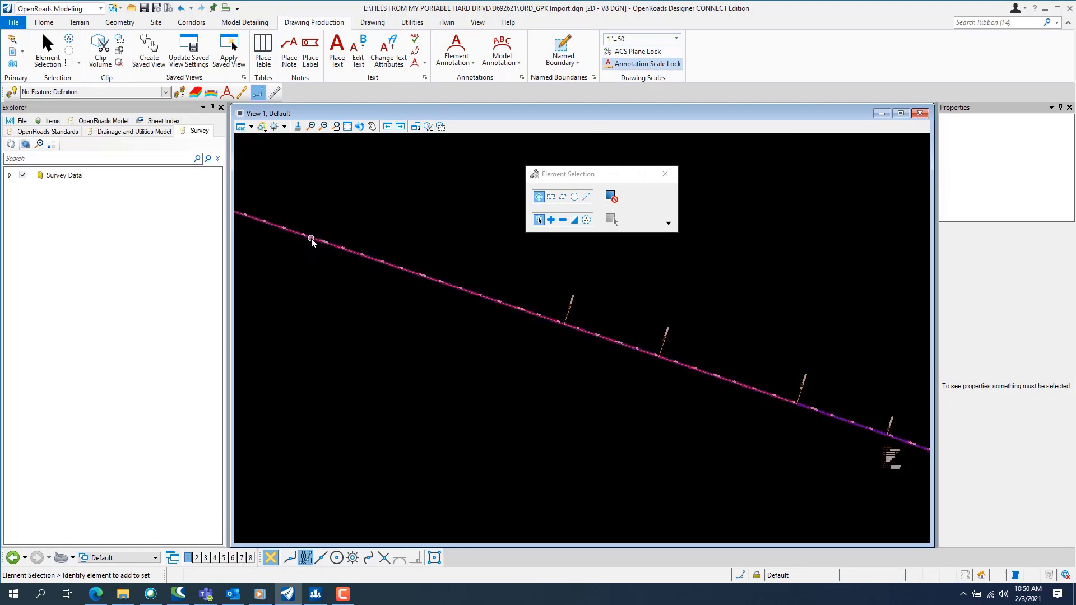
Step: Select the EXIL97 alignment and run Open Profile Model targeting View 4
click(312, 237)
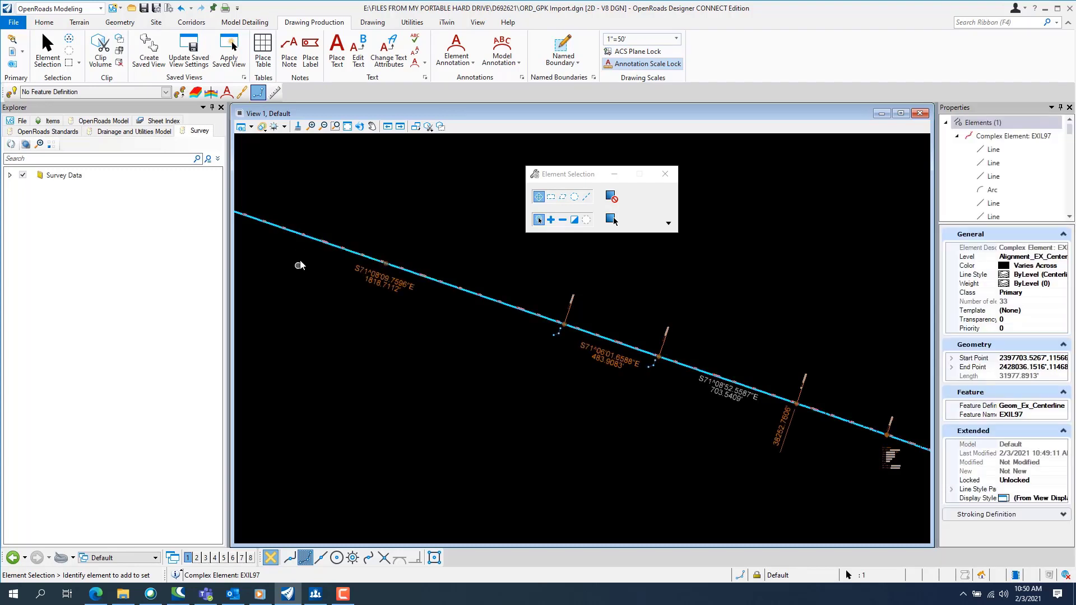
mouse_move(314, 241)
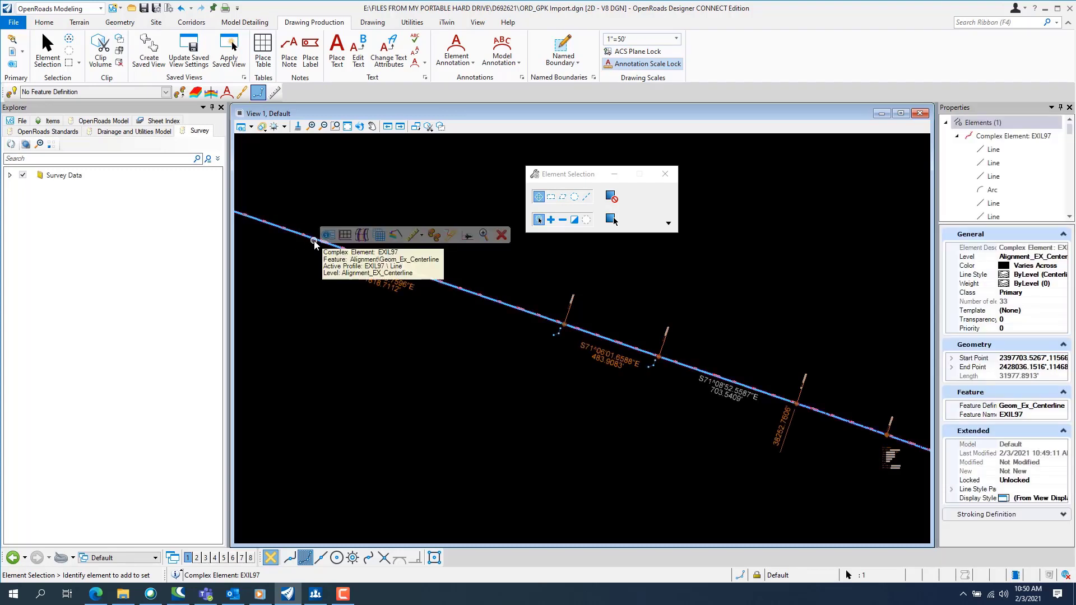
click(345, 236)
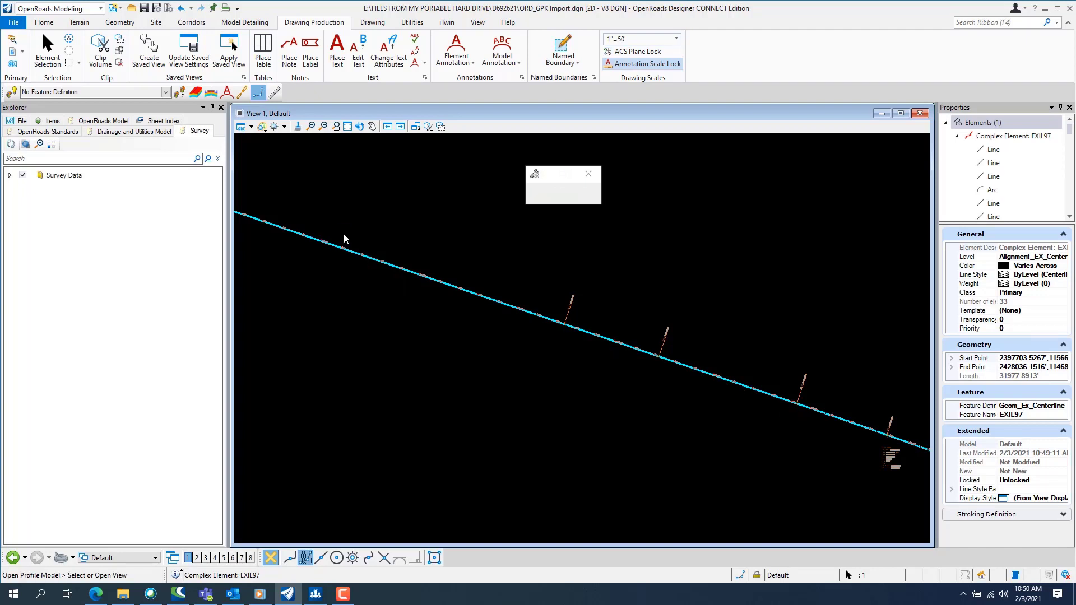
click(214, 557)
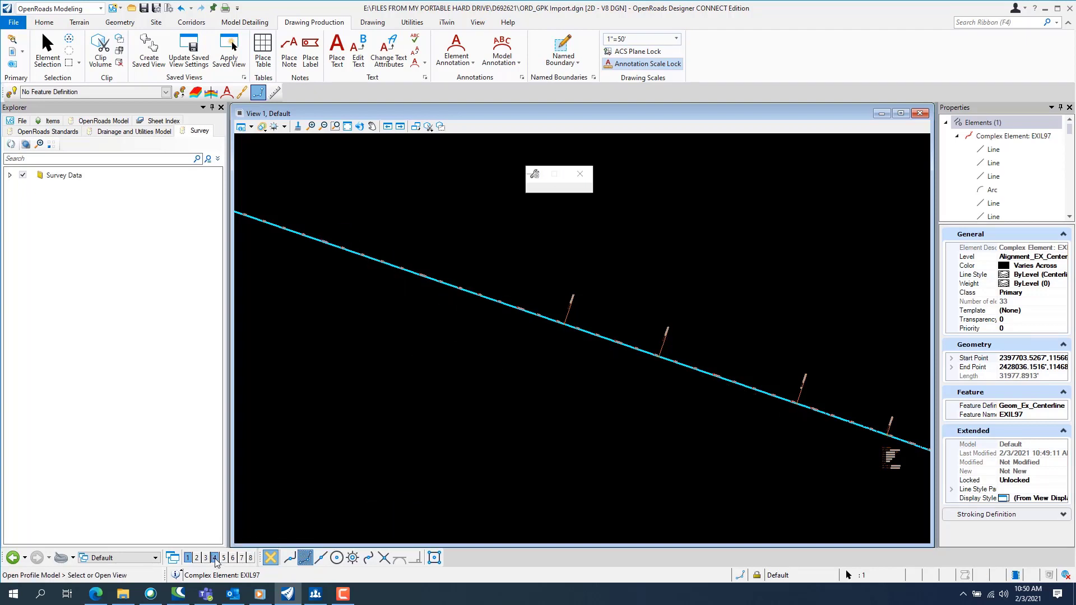
Step: Display the EXIL97 existing-ground profile in View 4 and zoom in on it
click(453, 459)
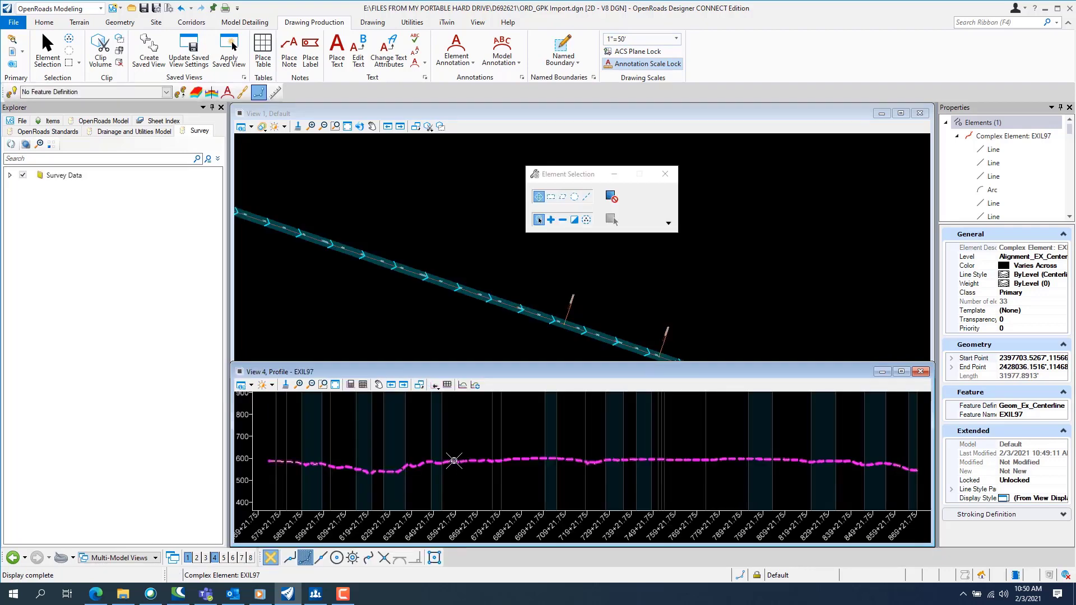
scroll(409, 476, up, 3)
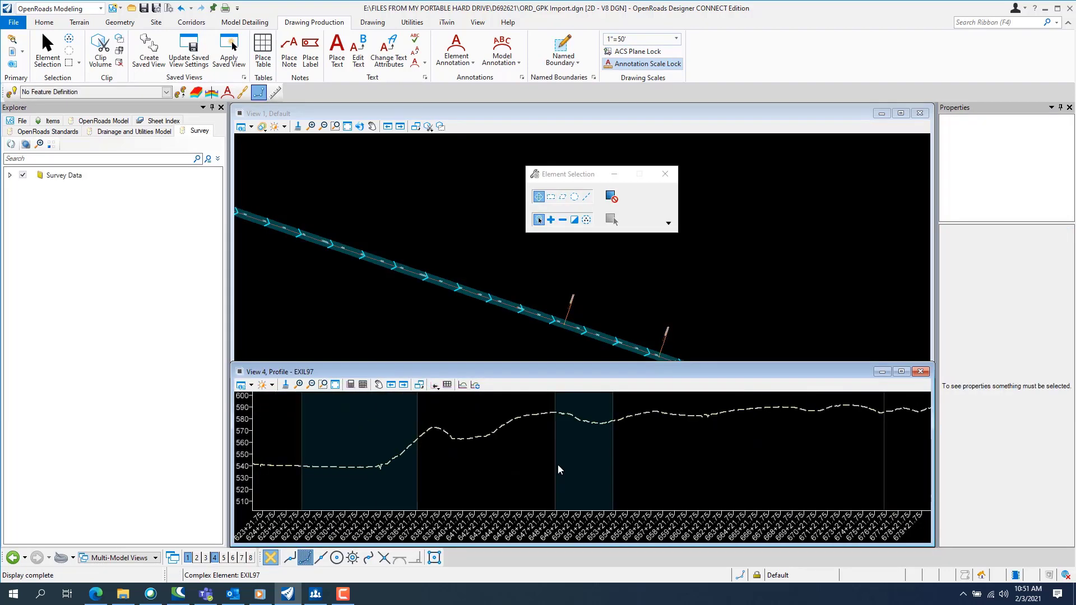